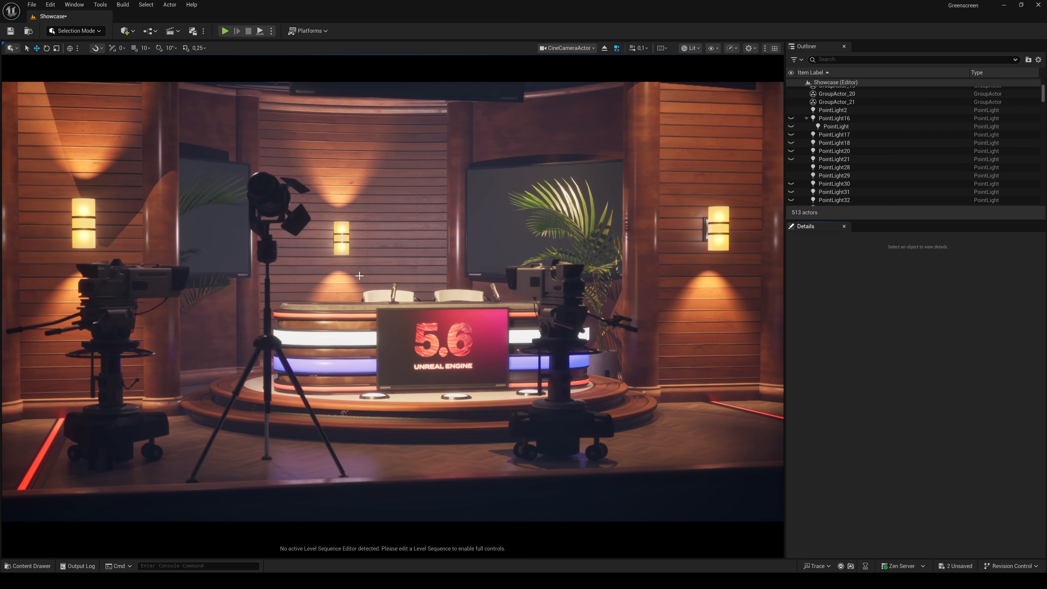
Step: Add a MediaPlate actor to the level and move it behind the news desk, at about X 2244,5, Y 30,4, Z 156,8
left_click(135, 32)
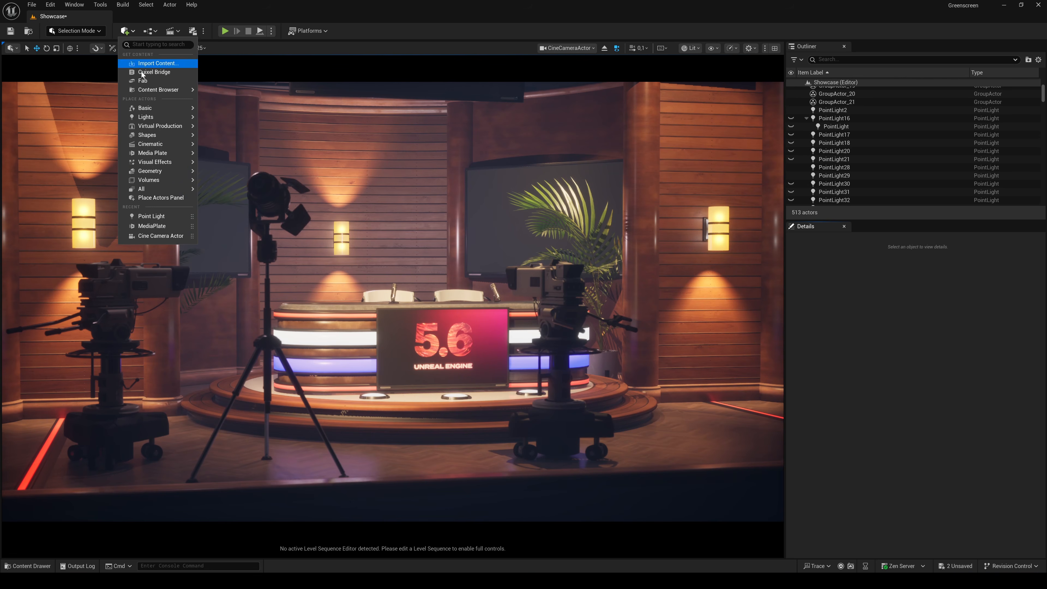
mouse_move(151, 155)
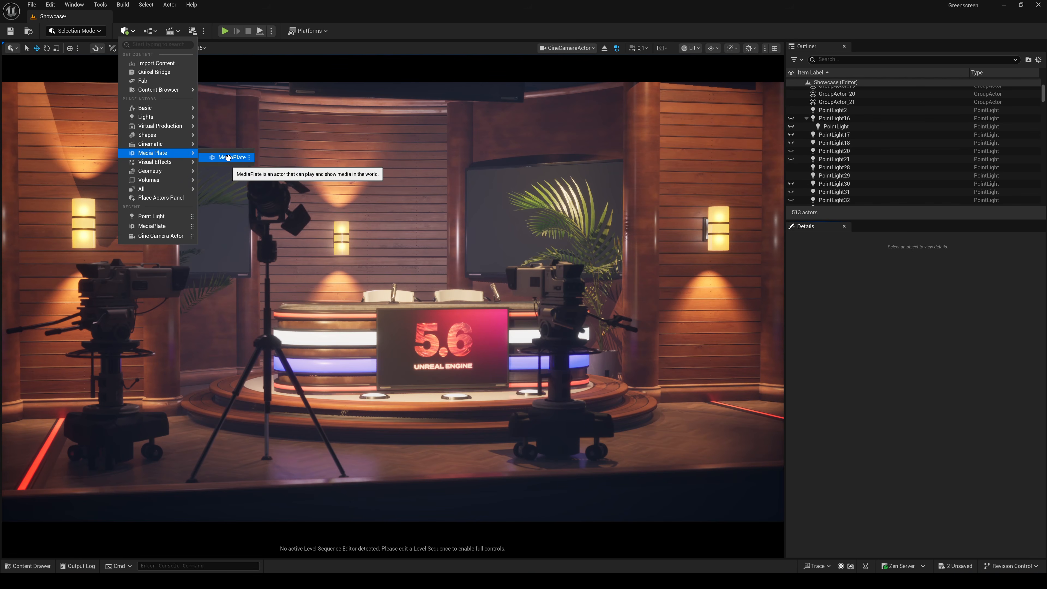
left_click(237, 158)
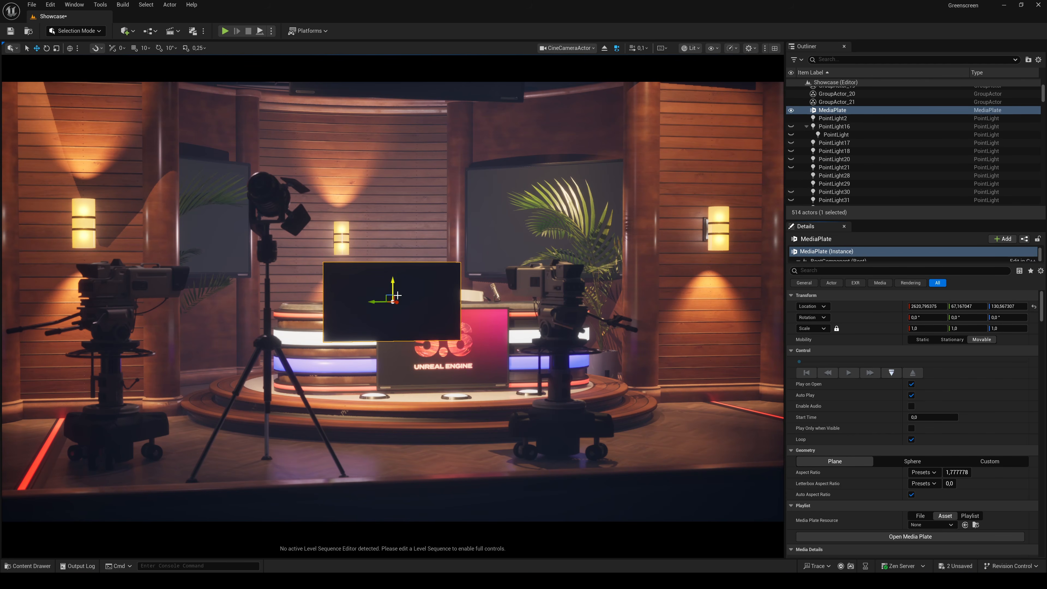
left_click_drag(397, 295, 353, 250)
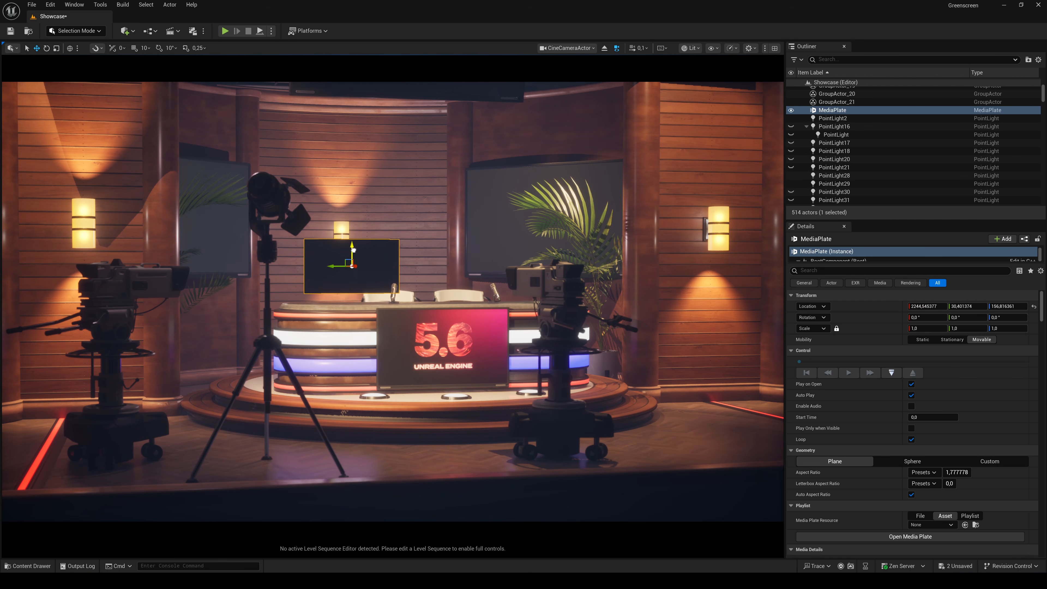
Step: Use the file mixkit-weather-presenter.mp4 from the Greenscreen folder as the media plate's resource and open it for playback
scroll(1042, 310, "down", 4)
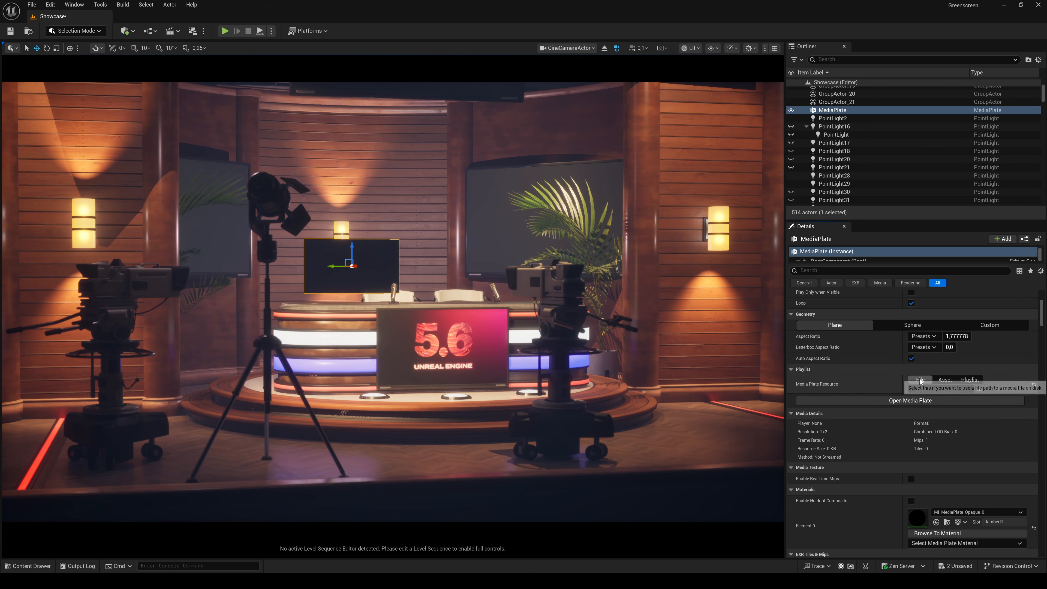
left_click(920, 379)
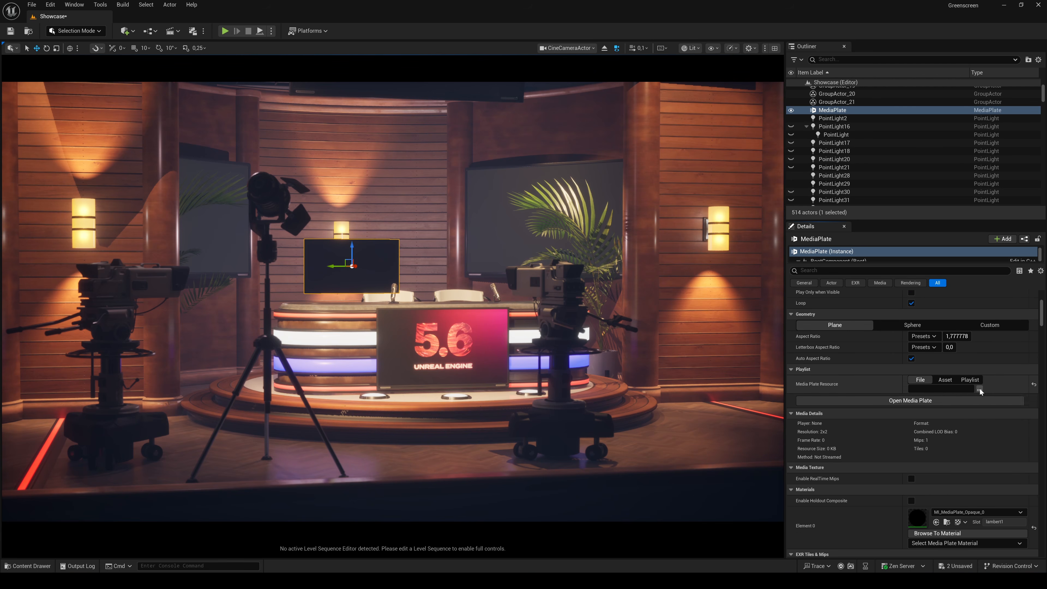
left_click(979, 390)
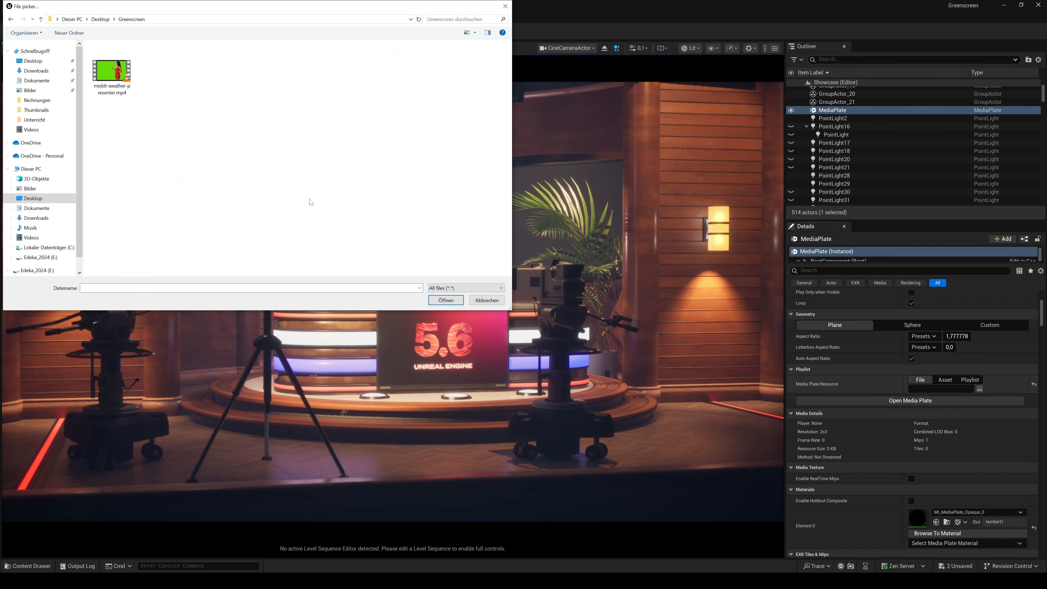
double_click(110, 72)
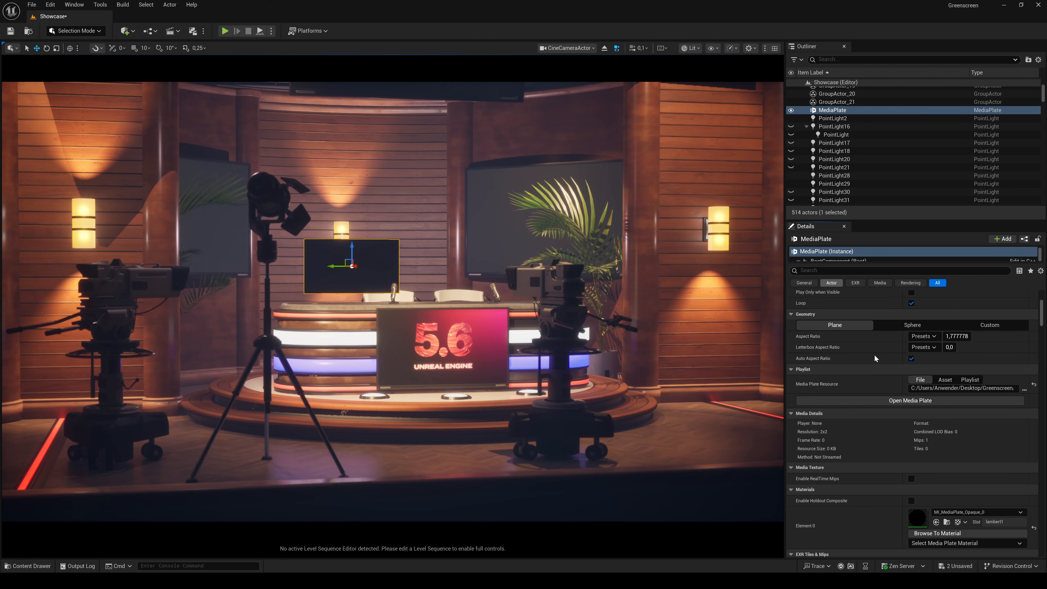
scroll(1042, 319, "up", 3)
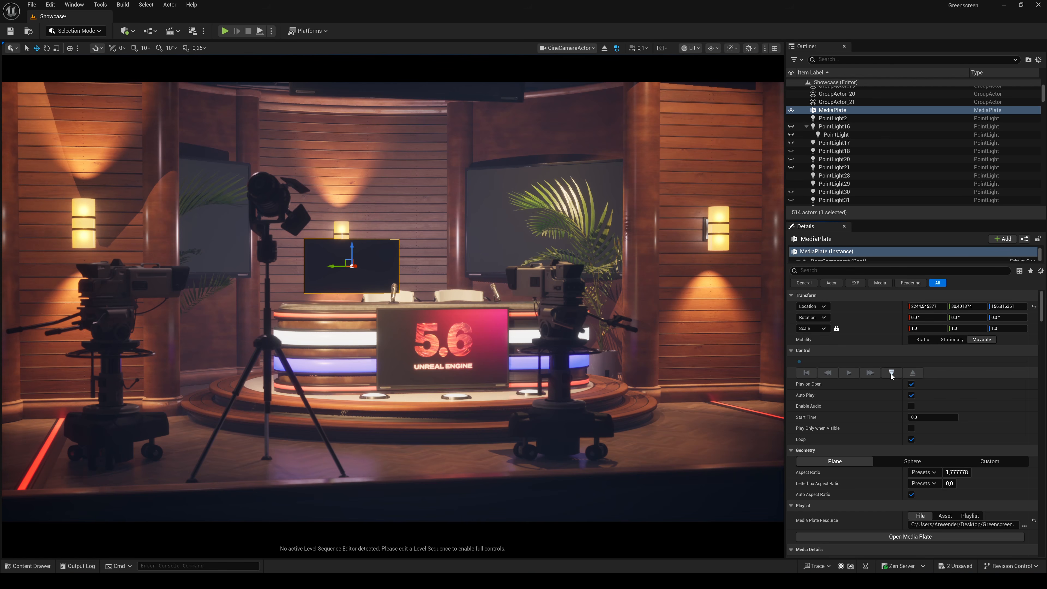
left_click(890, 373)
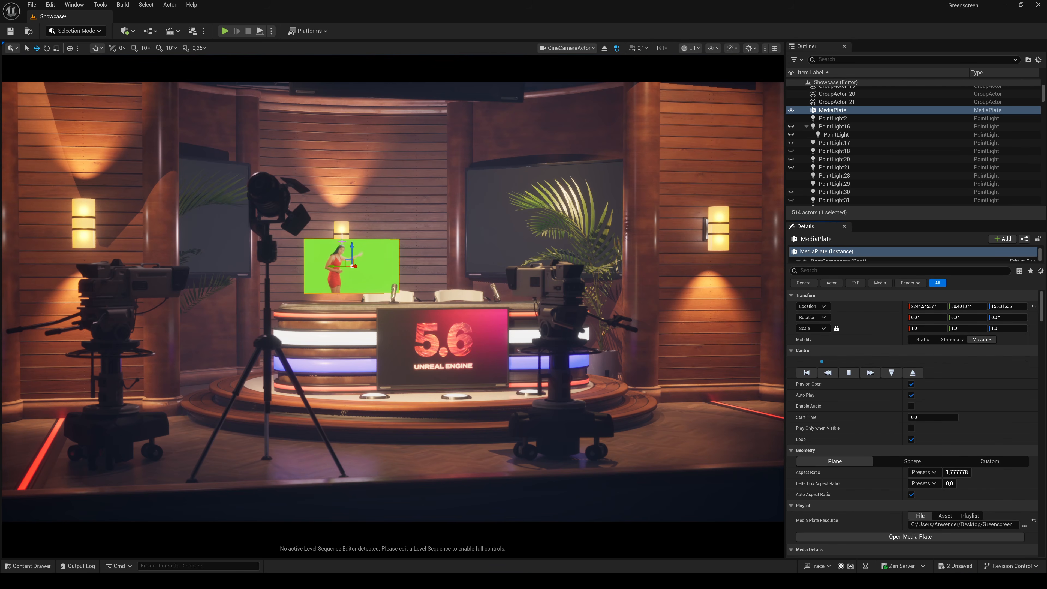
Step: Scale the media plate uniformly to 2,7
left_click_drag(924, 328, 948, 328)
left_click(923, 328)
type("2,7")
key("Return")
Step: Set the media plate's location to X 2043,06, Y -28,5 and Z 160,09
left_click(923, 306)
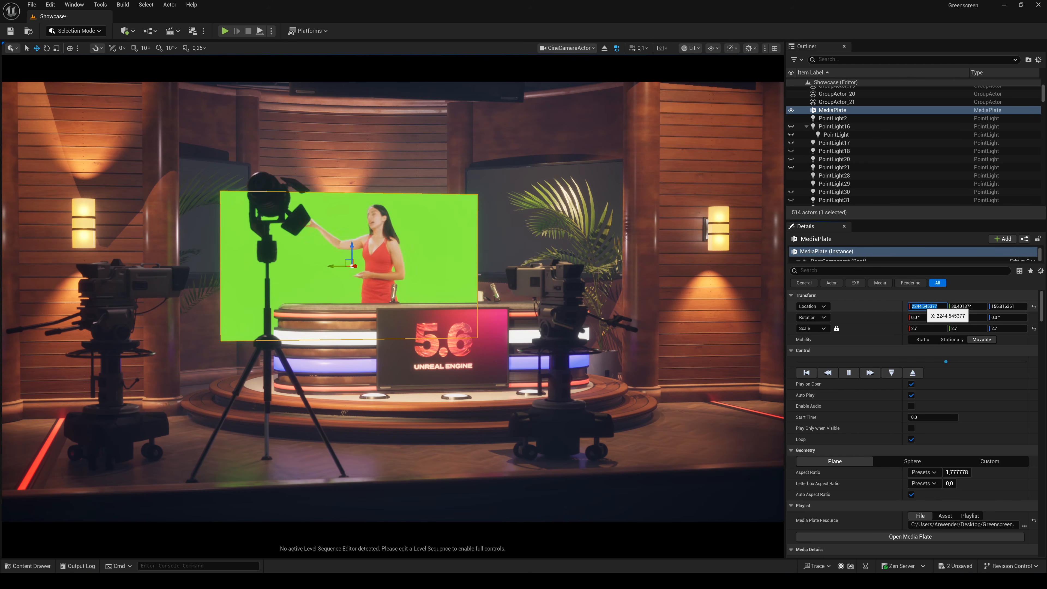
type("2043,06")
key("Tab")
type("-28,5")
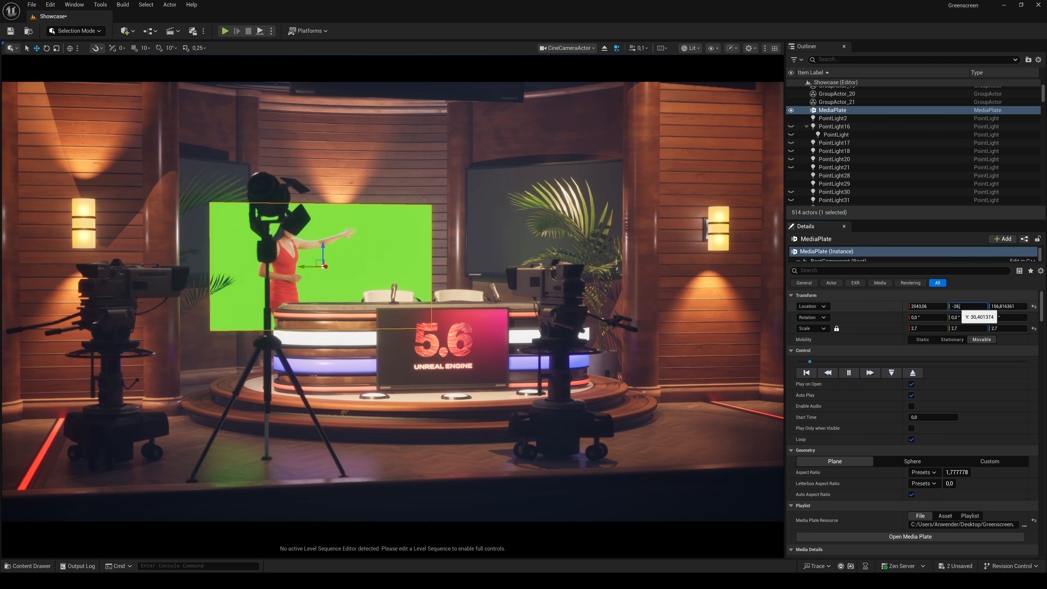
key("Tab")
type("160,09")
key("Return")
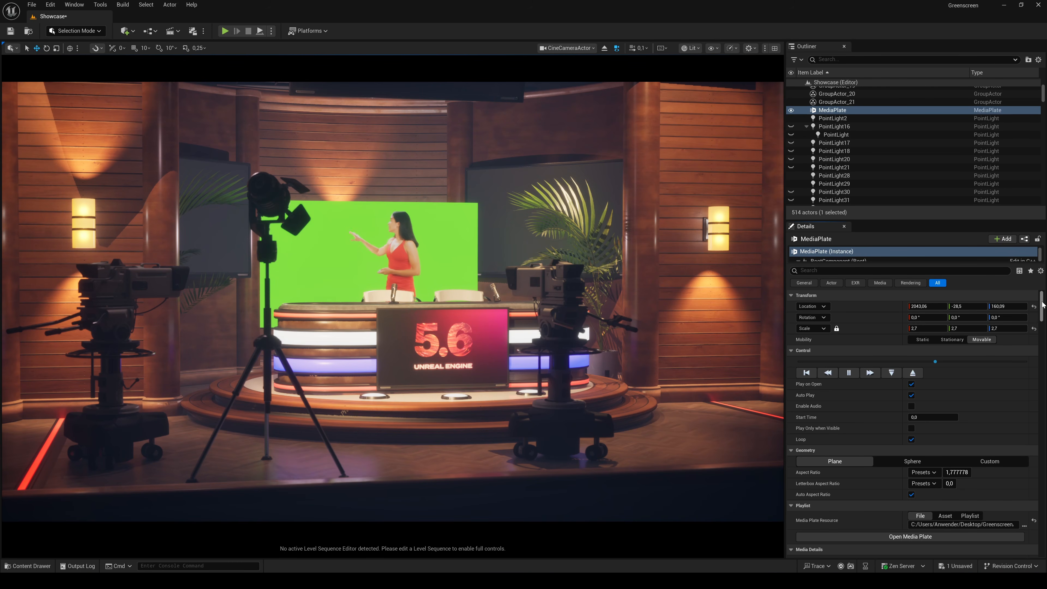
Step: Open the media plate's material instance and locate its parent material, M_MediaPlate_Opaque, among the Media Plate plugin content
scroll(1044, 307, "down", 2)
scroll(1044, 307, "down", 10)
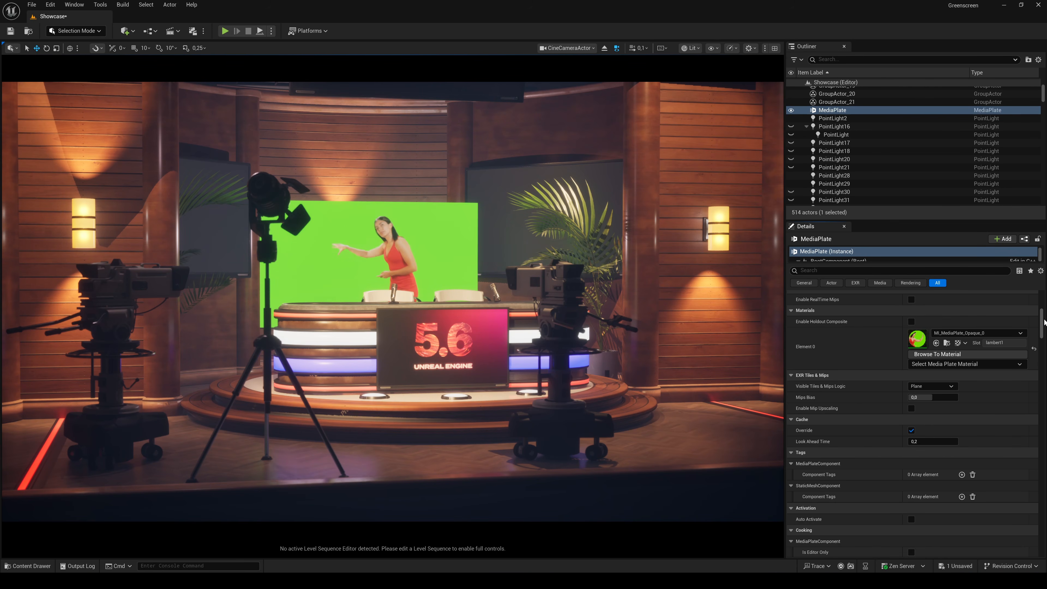
double_click(917, 339)
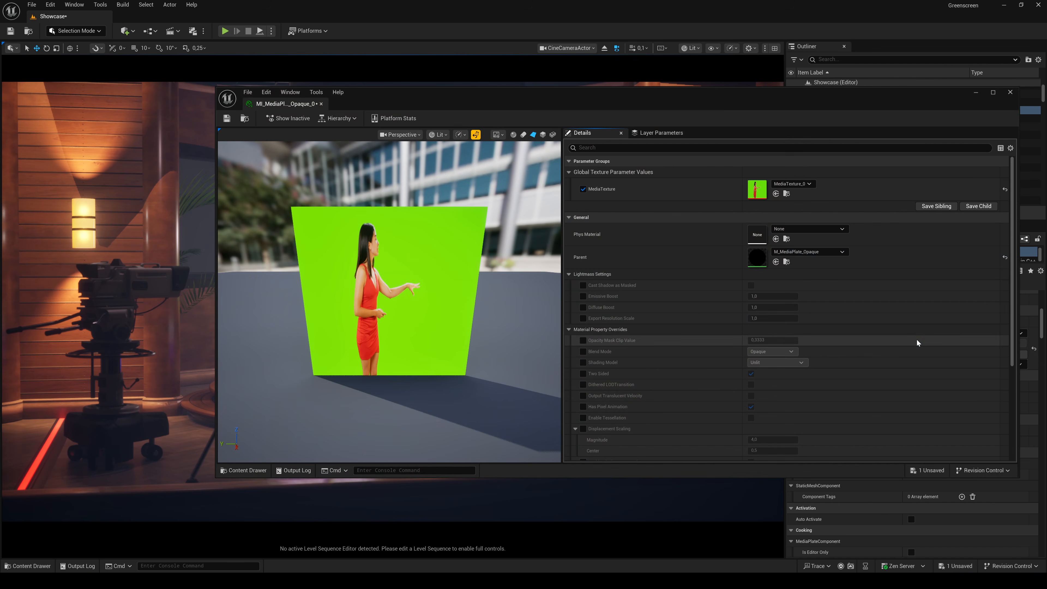
left_click_drag(719, 104, 723, 91)
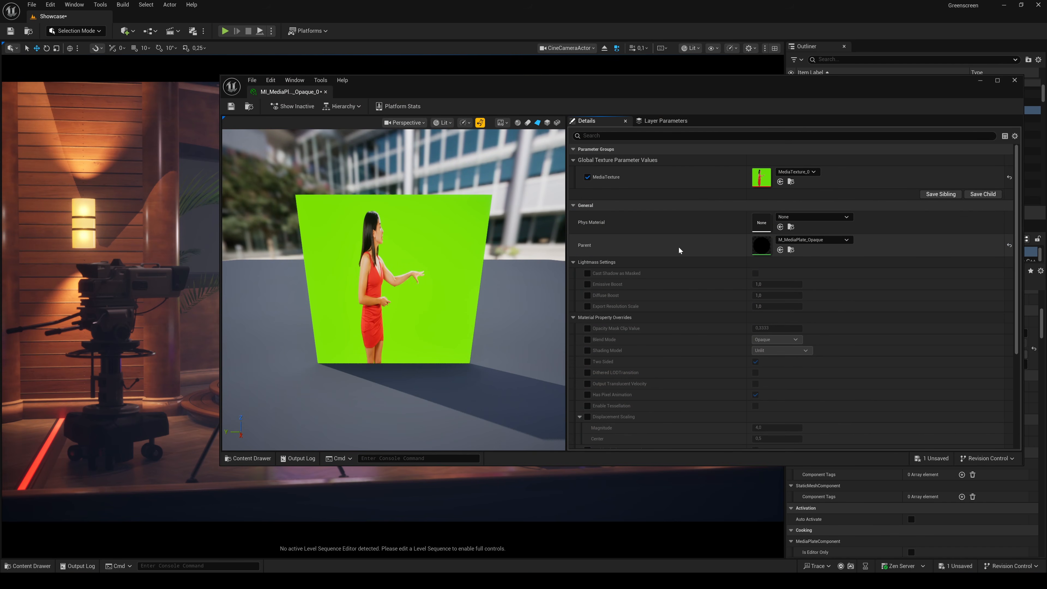
left_click(791, 249)
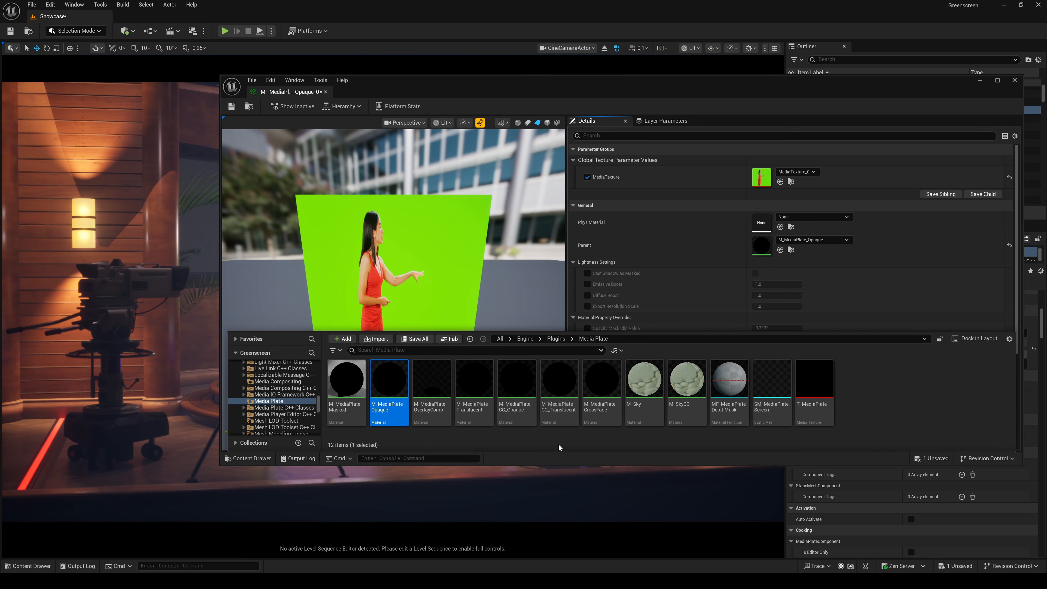
Step: Duplicate the material M_MediaPlateCC_Translucent and name the copy M_MediaPlateCC_Greenscreen
mouse_move(559, 392)
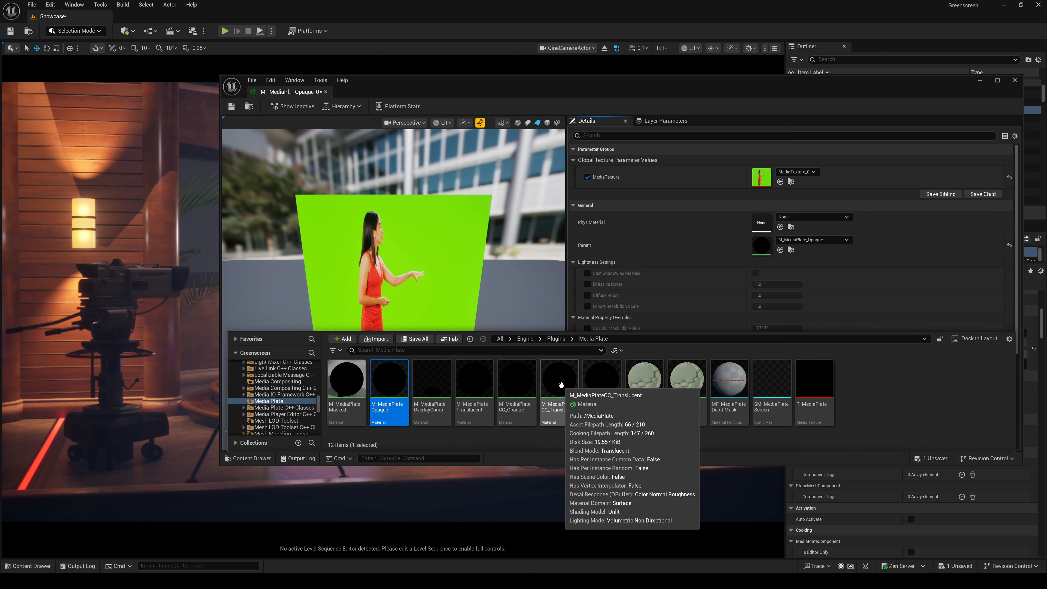
right_click(557, 388)
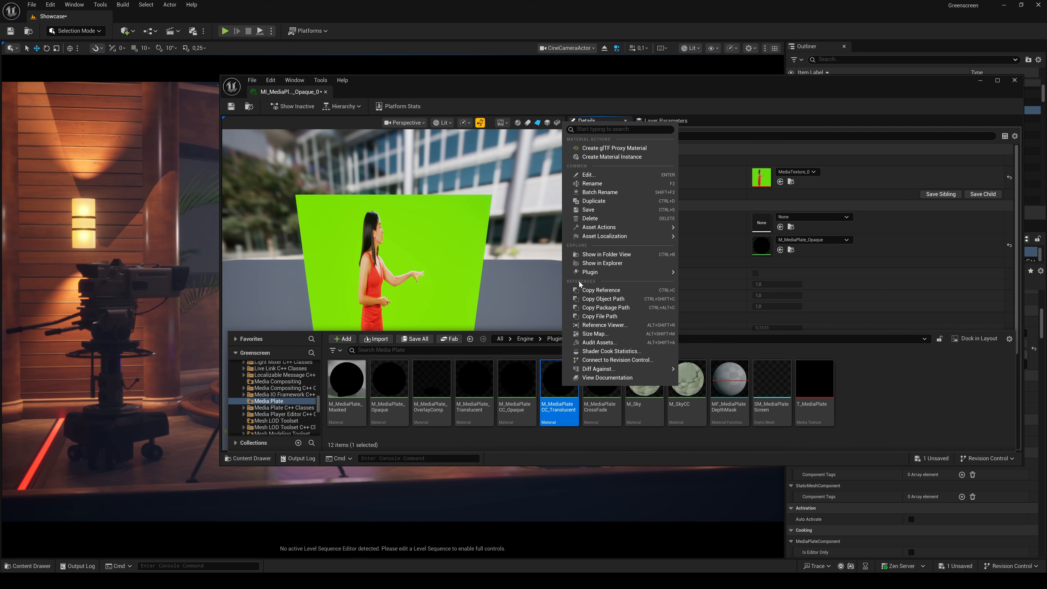
left_click(594, 201)
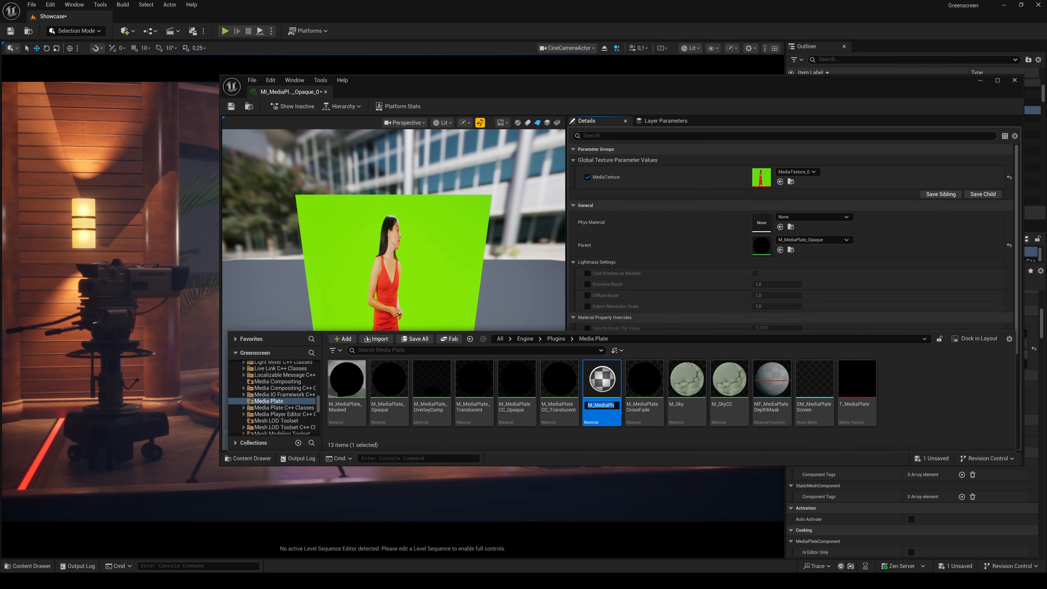
key("BackSpace")
key("BackSpace")
key("BackSpace")
key("BackSpace")
key("BackSpace")
key("BackSpace")
key("BackSpace")
key("BackSpace")
key("BackSpace")
key("BackSpace")
key("BackSpace")
key("BackSpace")
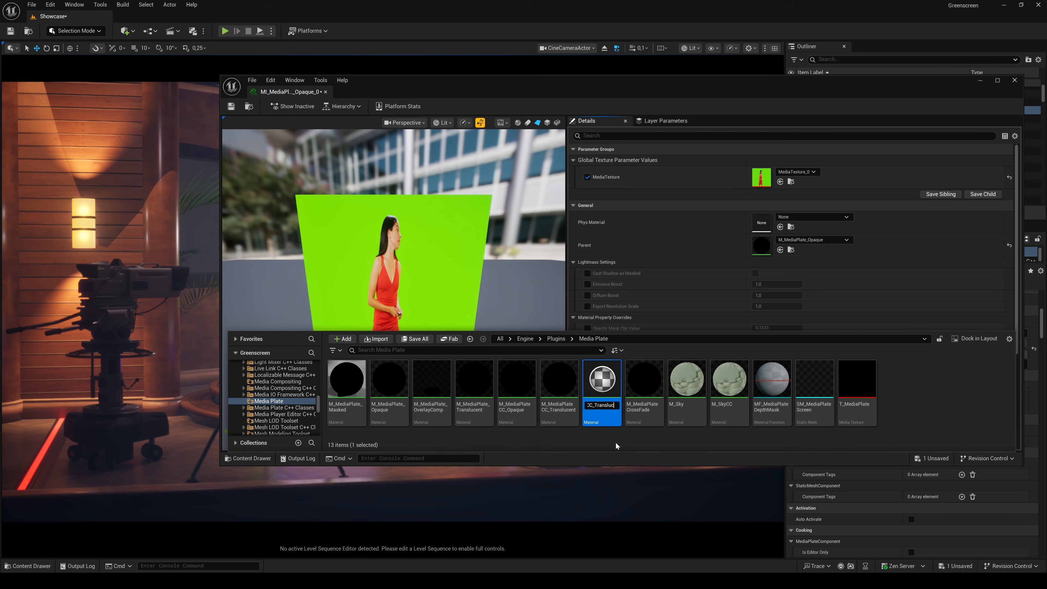
type("Greenscreen")
key("Return")
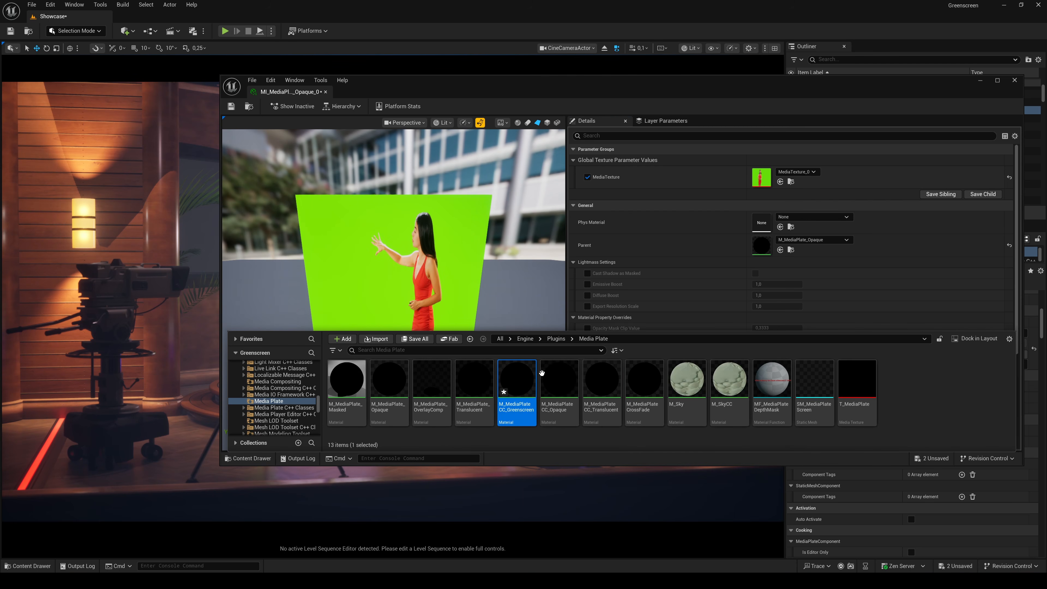
Step: Assign M_MediaPlateCC_Greenscreen as the material instance's parent and open that material for editing
left_click_drag(512, 386, 760, 244)
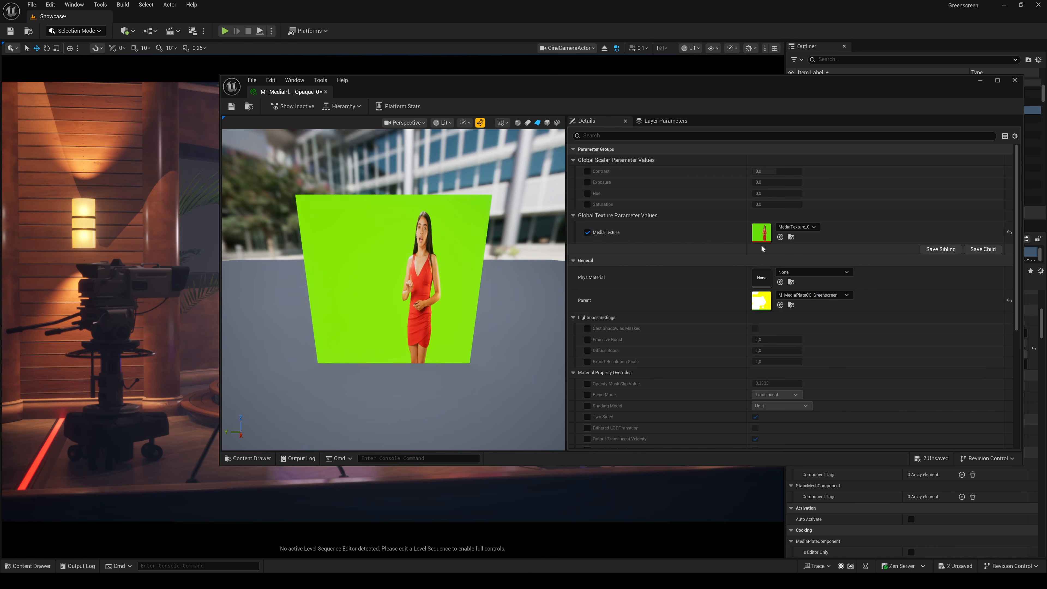
double_click(761, 300)
Step: Move the MediaTexture node away from the other nodes and add an MF_Chromakeyer node below the graph
scroll(542, 236, "down", 2)
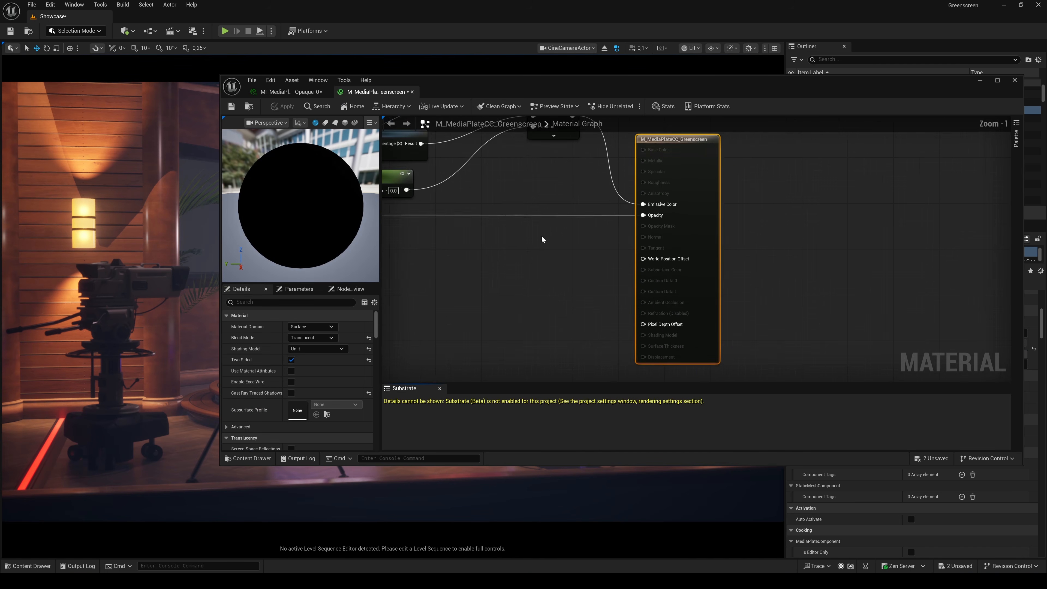
right_click_drag(512, 254, 640, 303)
scroll(701, 337, "down", 2)
scroll(697, 332, "down", 1)
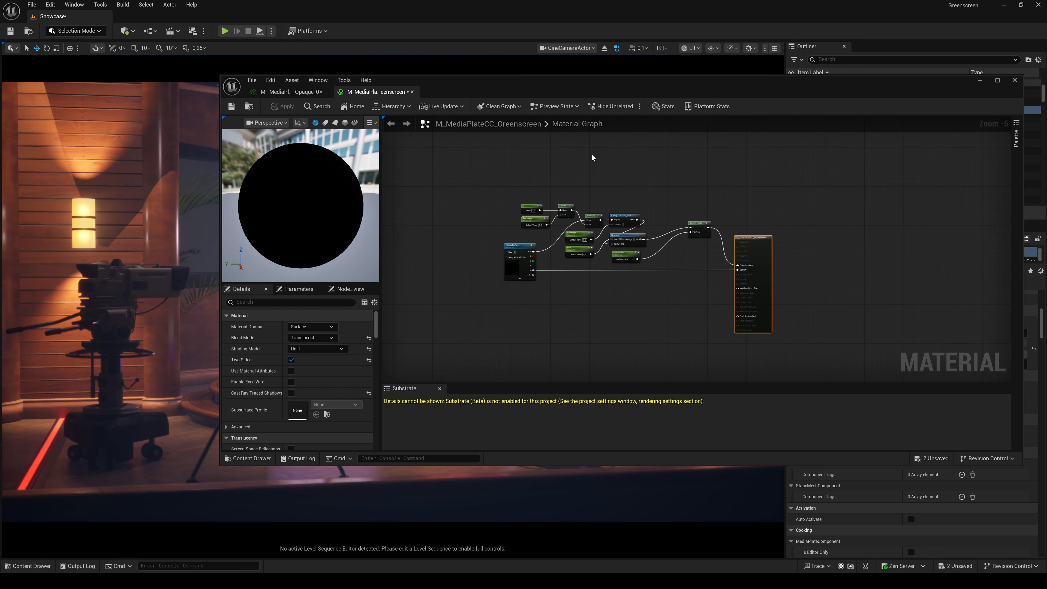
scroll(623, 296, "up", 2)
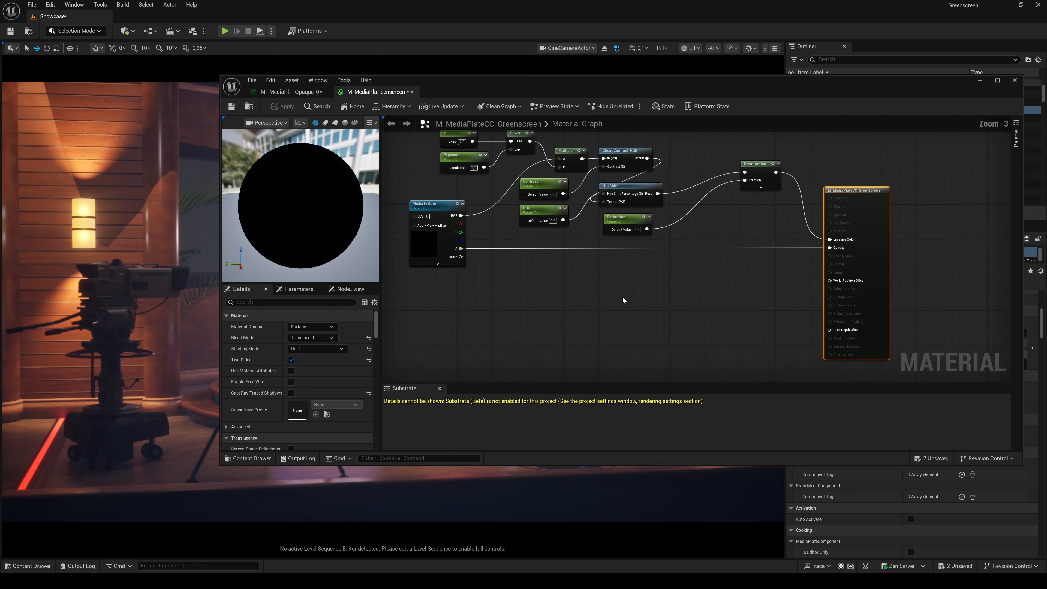
right_click_drag(543, 292, 576, 310)
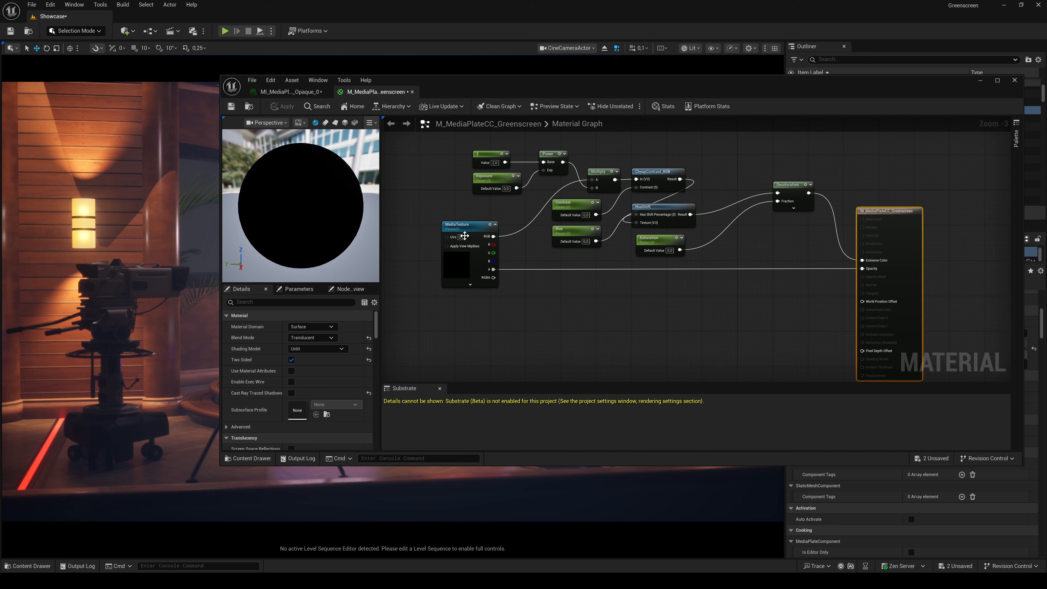
left_click_drag(459, 227, 415, 226)
right_click(491, 303)
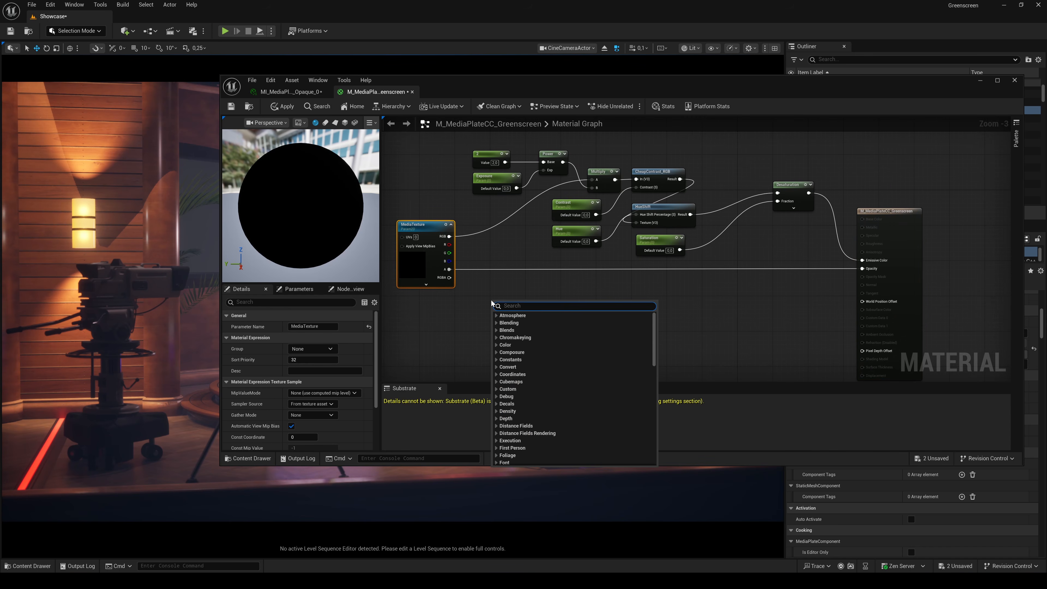
type("key")
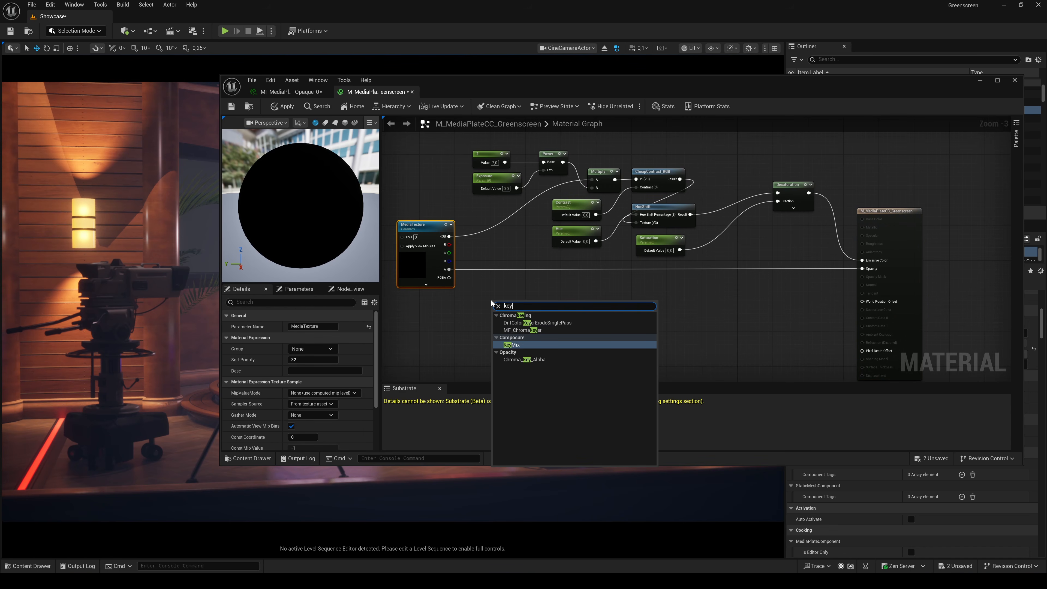
left_click(535, 330)
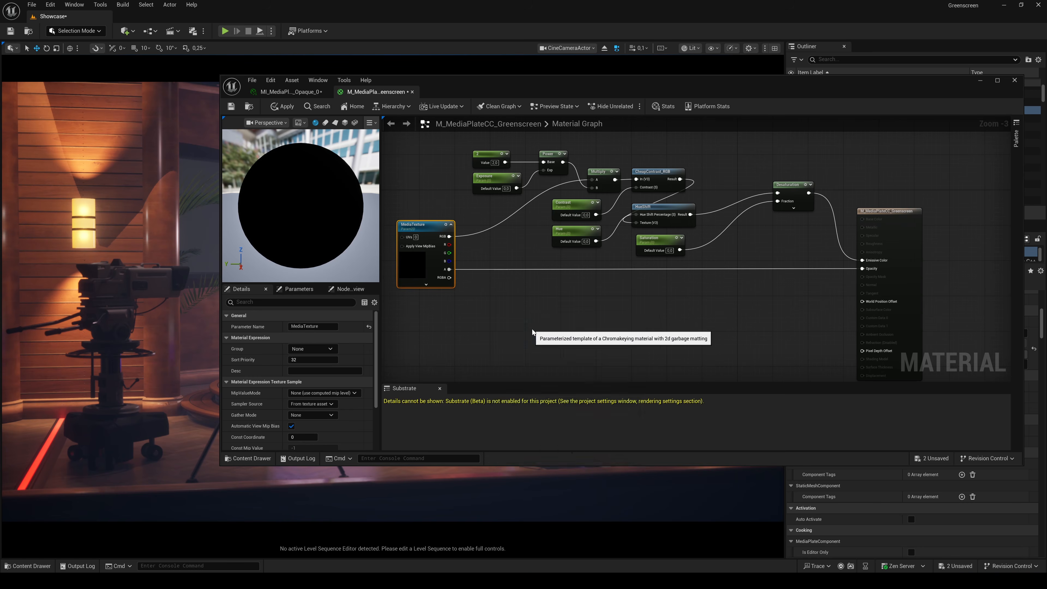
Step: Connect the MediaTexture RGB output to MF_Chromakeyer's Input Color, and its Emissive Color output to the Multiply node's A input
right_click_drag(607, 299, 603, 306)
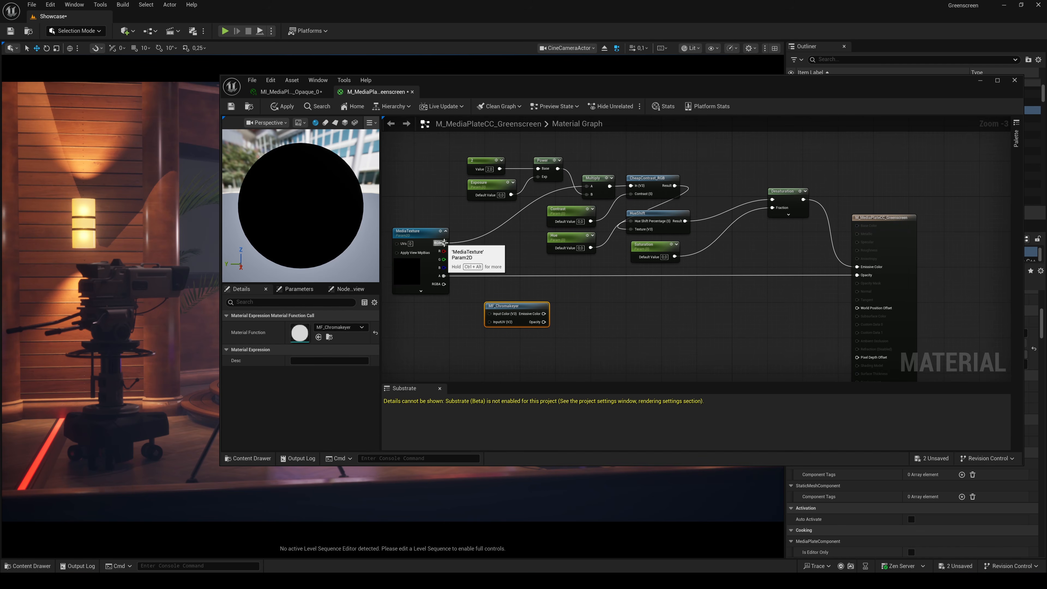
left_click_drag(444, 243, 445, 243)
left_click_drag(477, 281, 548, 316)
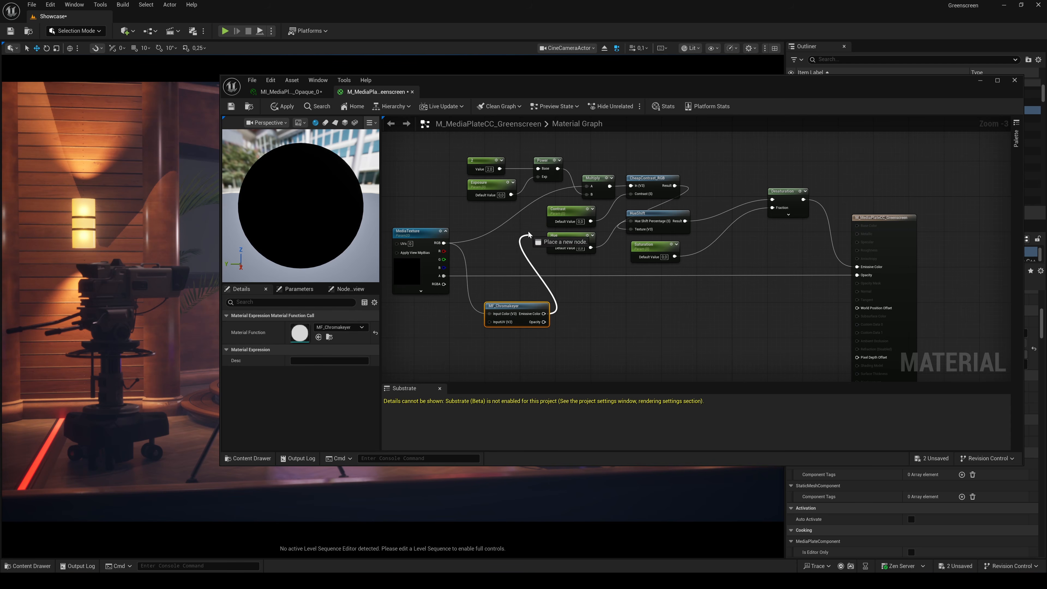
left_click_drag(529, 235, 587, 187)
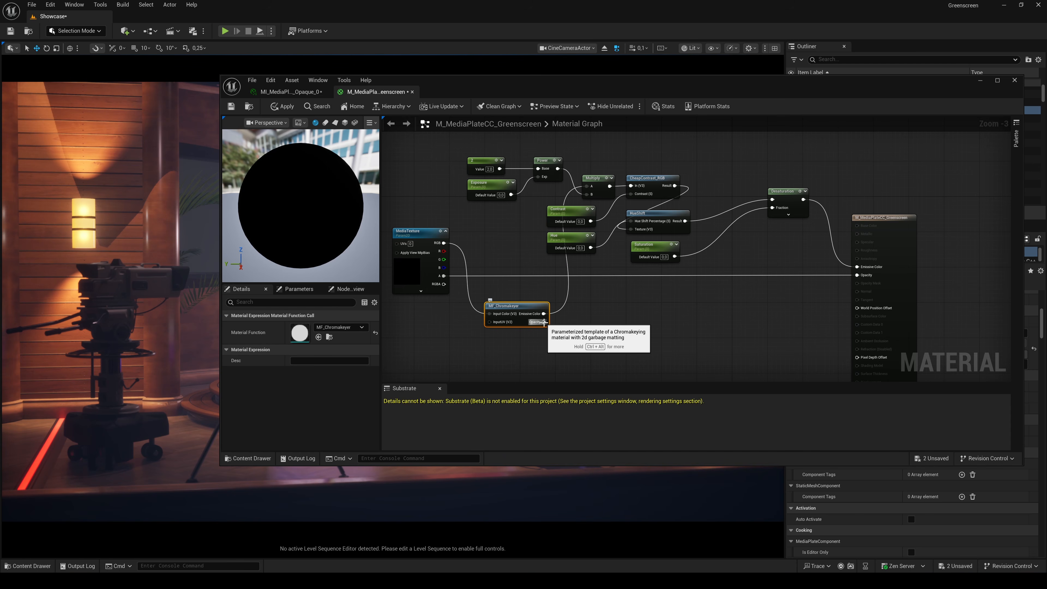
Step: Connect MF_Chromakeyer's Opacity output to the material's Opacity input and save the material
left_click_drag(544, 322, 859, 274)
left_click(648, 331)
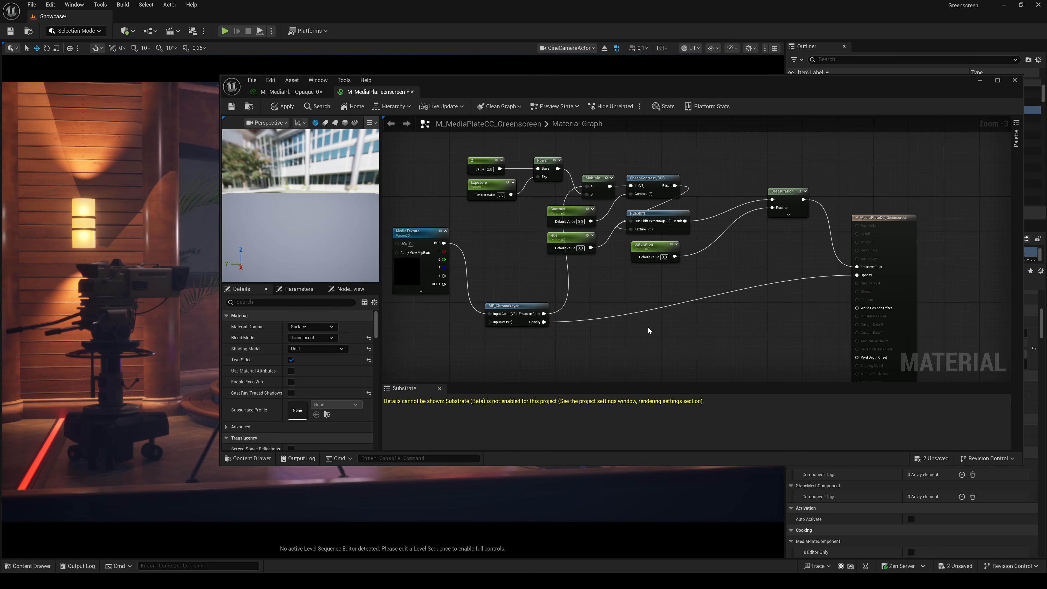
left_click(231, 107)
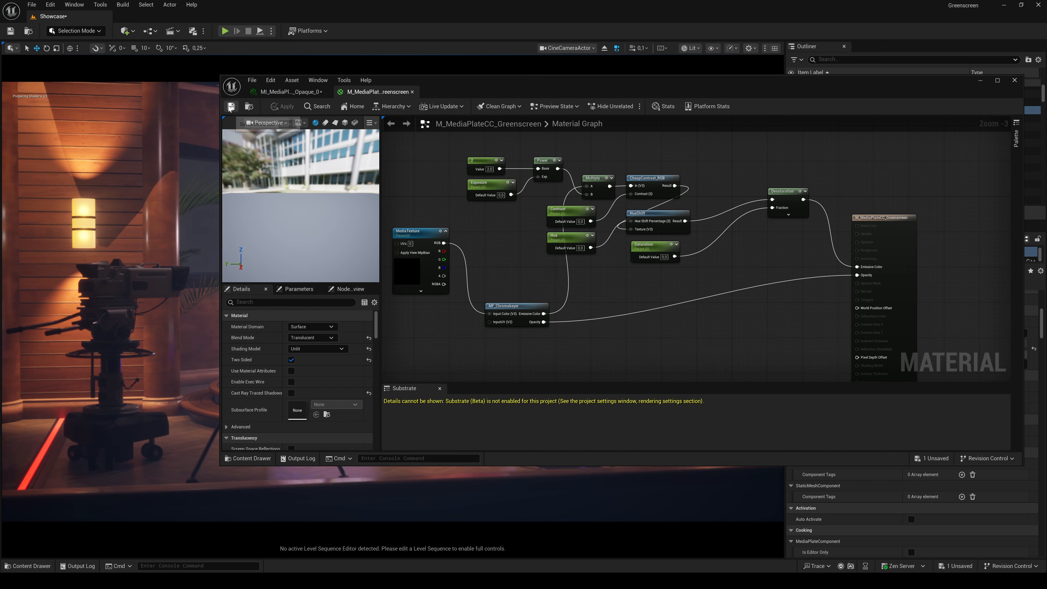
Step: Close the material editor, open MediaTexture_0 from the material instance, and float it in its own enlarged window beside the instance
left_click(412, 92)
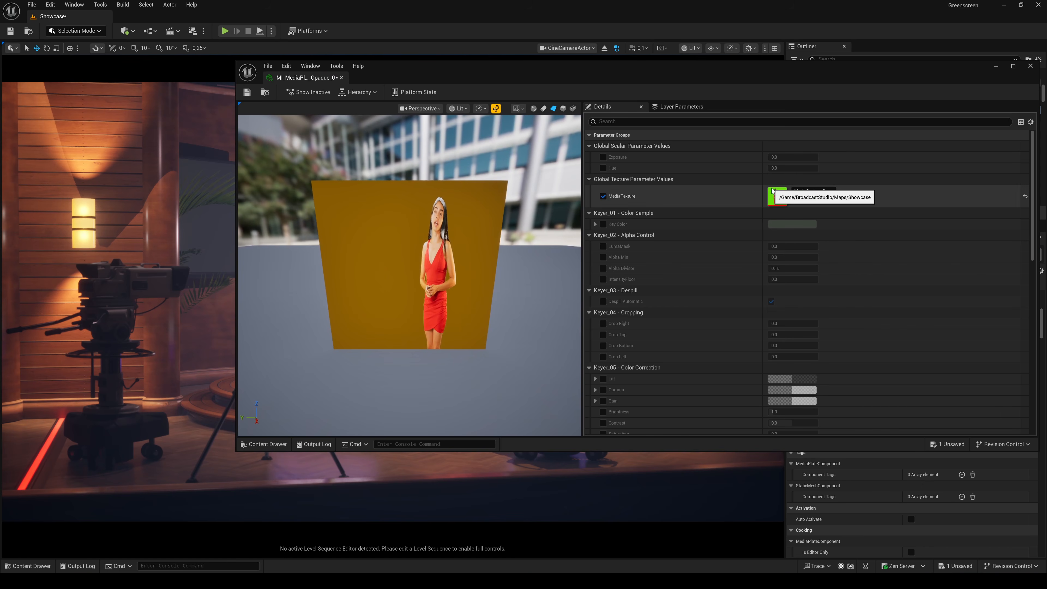
double_click(777, 197)
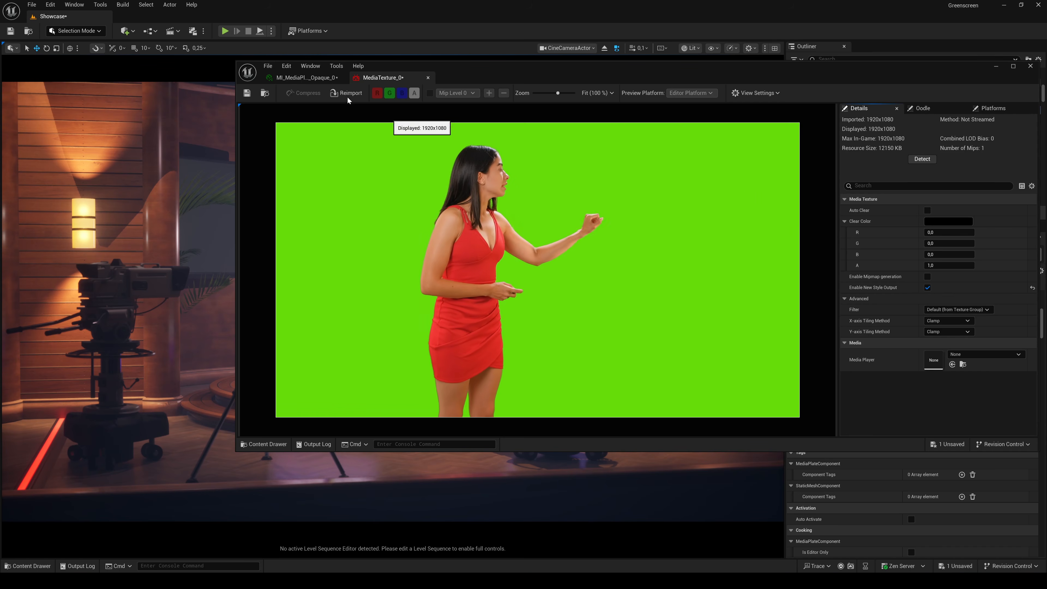
left_click_drag(364, 82, 122, 112)
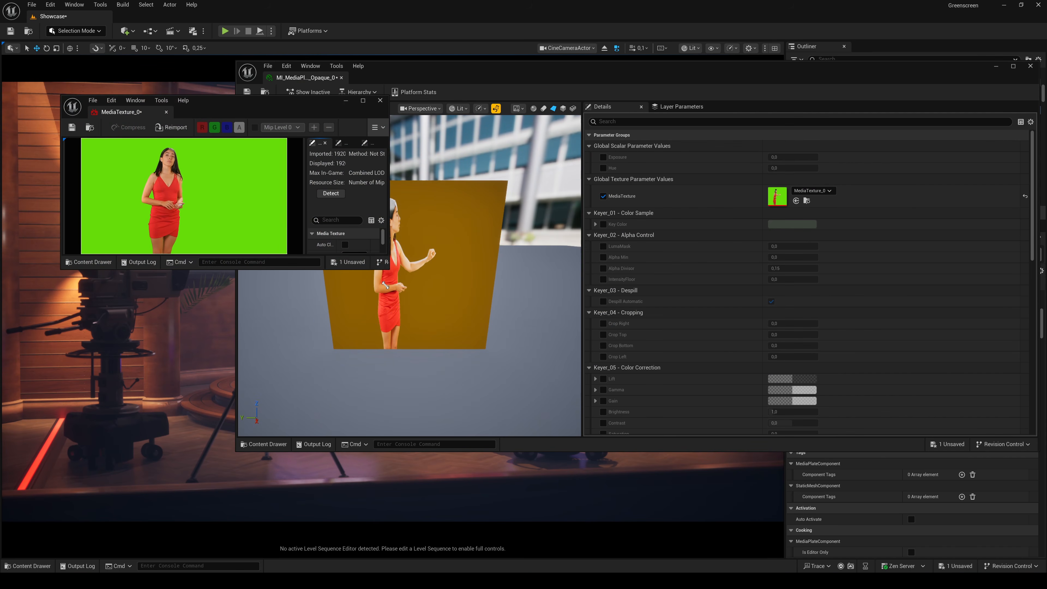
left_click_drag(388, 268, 362, 382)
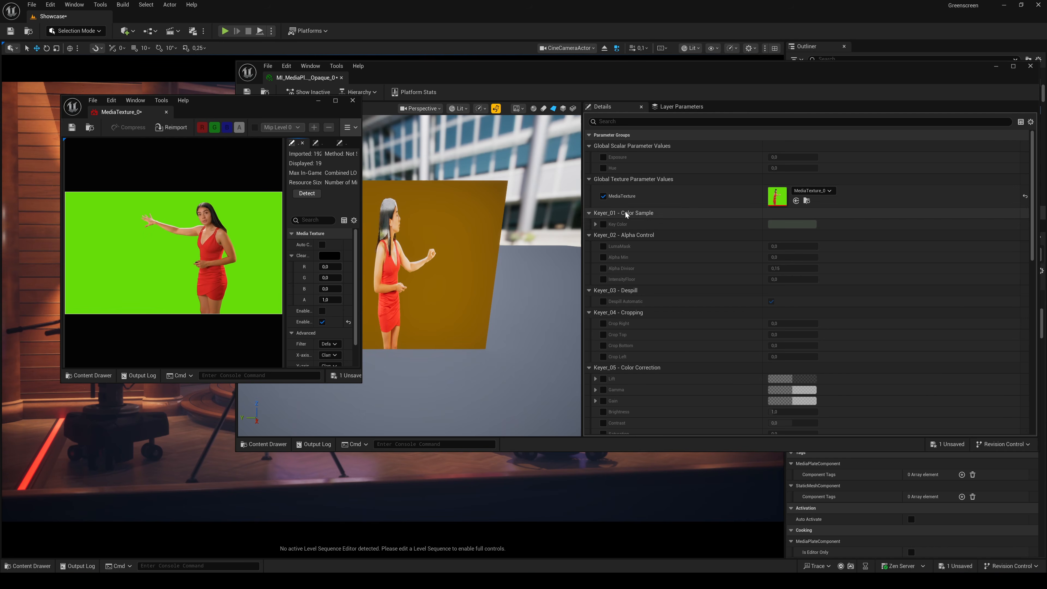
Step: Override the Key Color with the green sampled from the media texture's background, and close the texture window
left_click(603, 224)
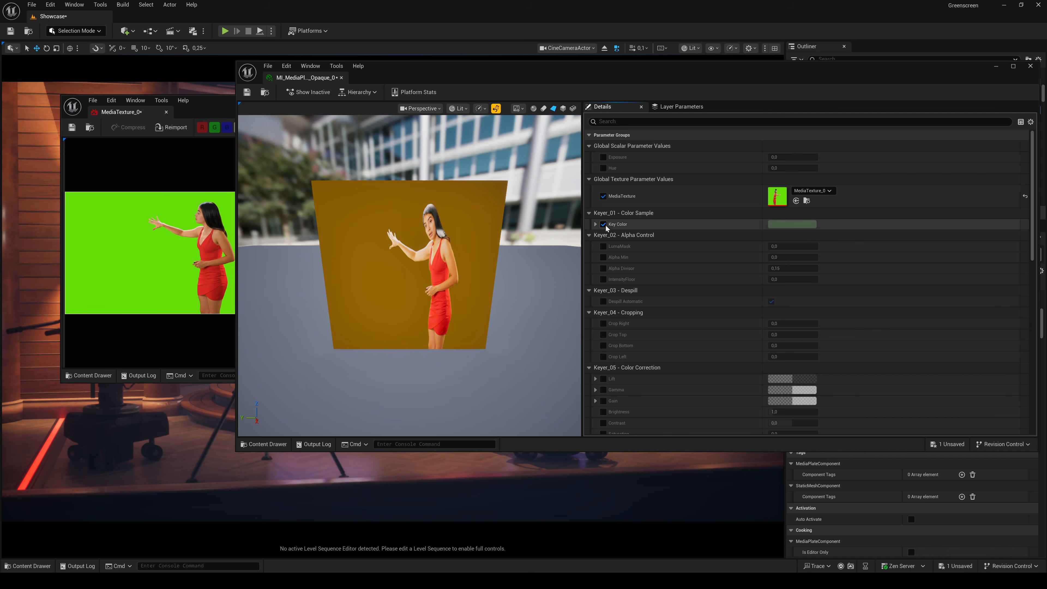
left_click(785, 225)
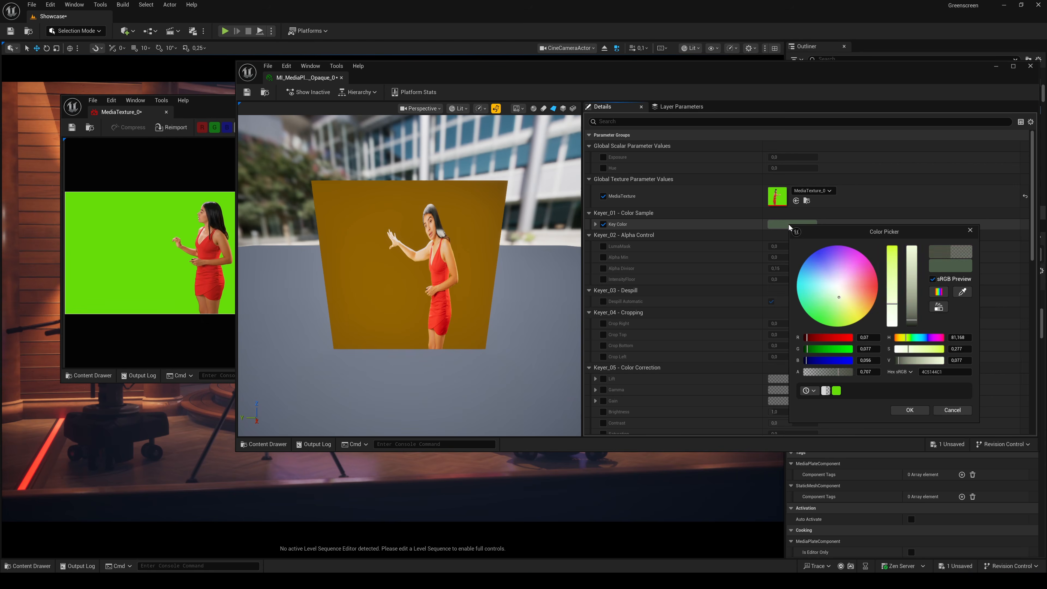
left_click(965, 293)
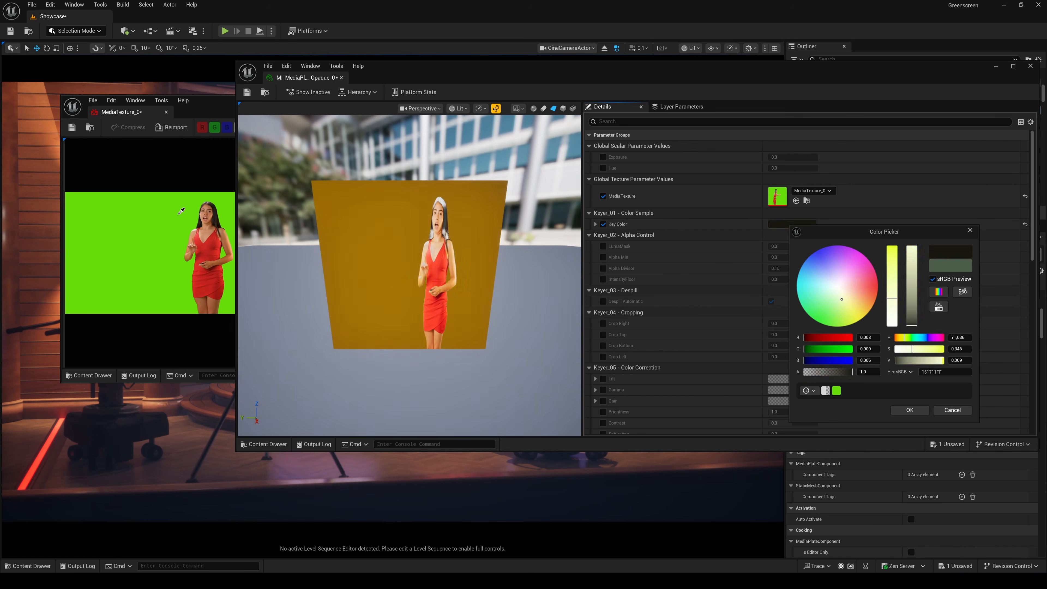
left_click(128, 218)
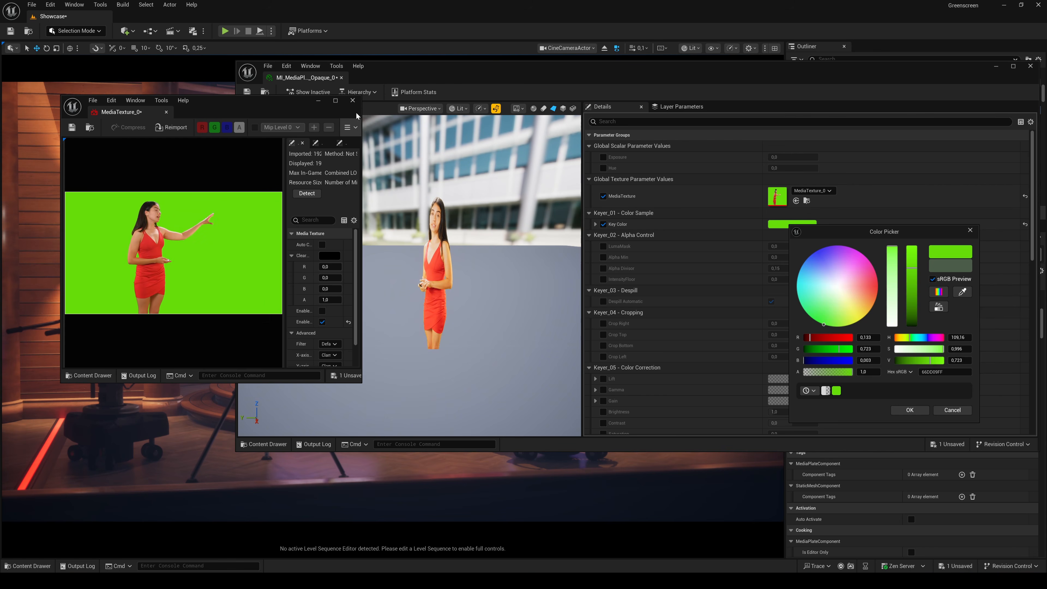
left_click(910, 412)
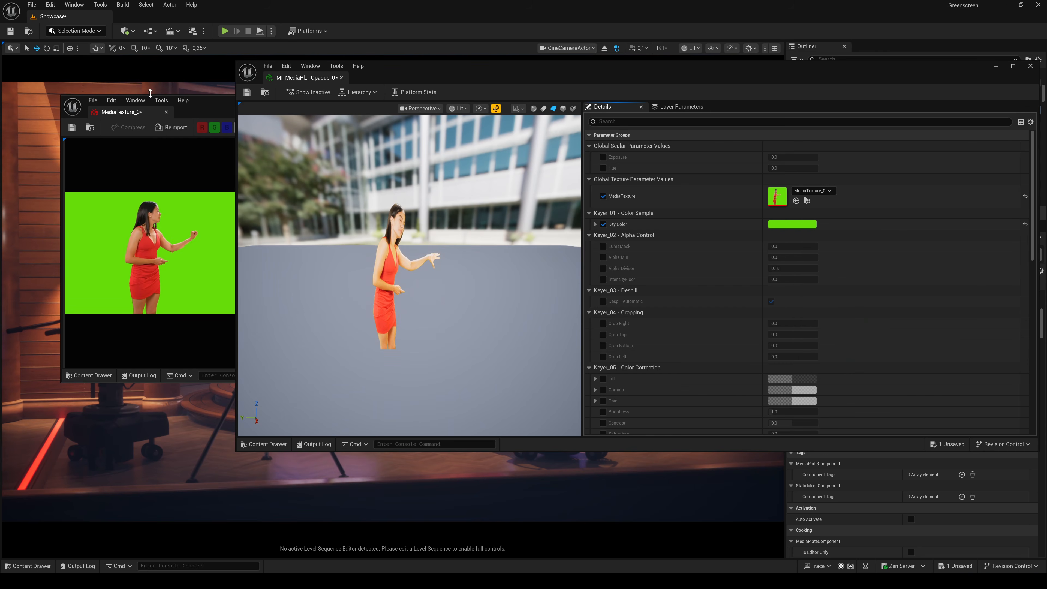
left_click(352, 101)
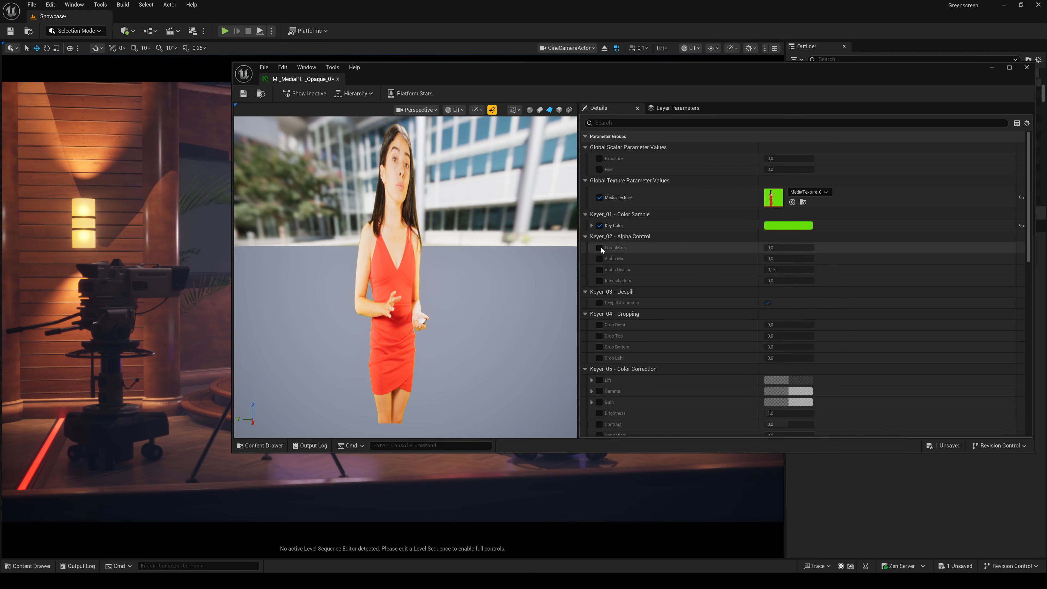
Step: Enable the LumaMask, Alpha Min, Alpha Divisor and IntensityFloor overrides under Alpha Control, and try adjusting Alpha Min
left_click(602, 246)
left_click(603, 257)
left_click(599, 269)
left_click(600, 281)
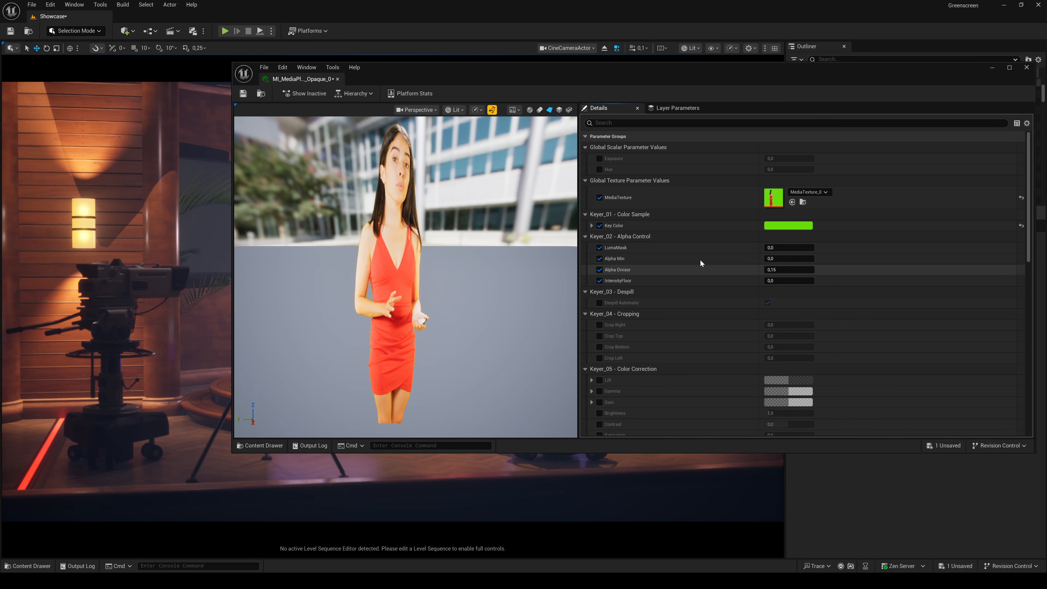
left_click_drag(783, 258, 793, 259)
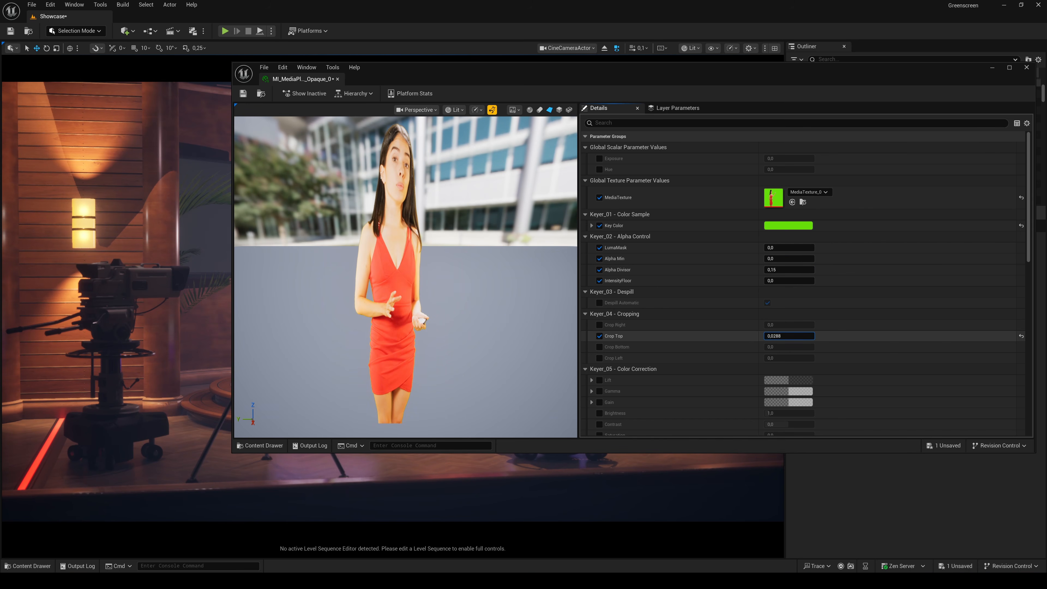
Step: Try raising the Crop Top value of the keyer and reset it to its default
left_click_drag(789, 336, 796, 335)
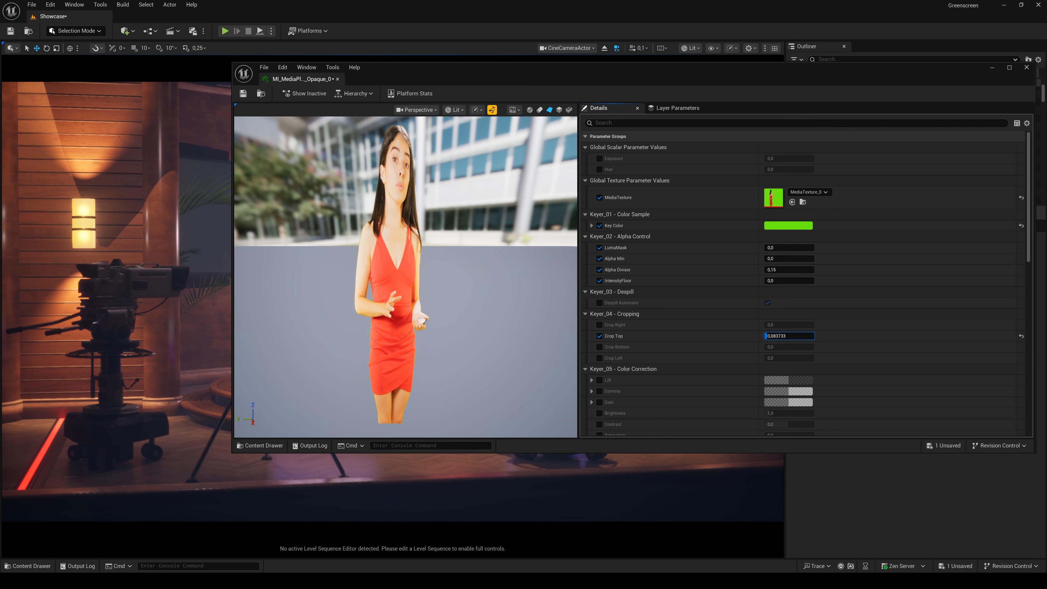
left_click(1021, 336)
Step: Override the keyer's Brightness, set the Color Correction Amount to 1, and lower the Brightness
scroll(691, 312, "down", 1)
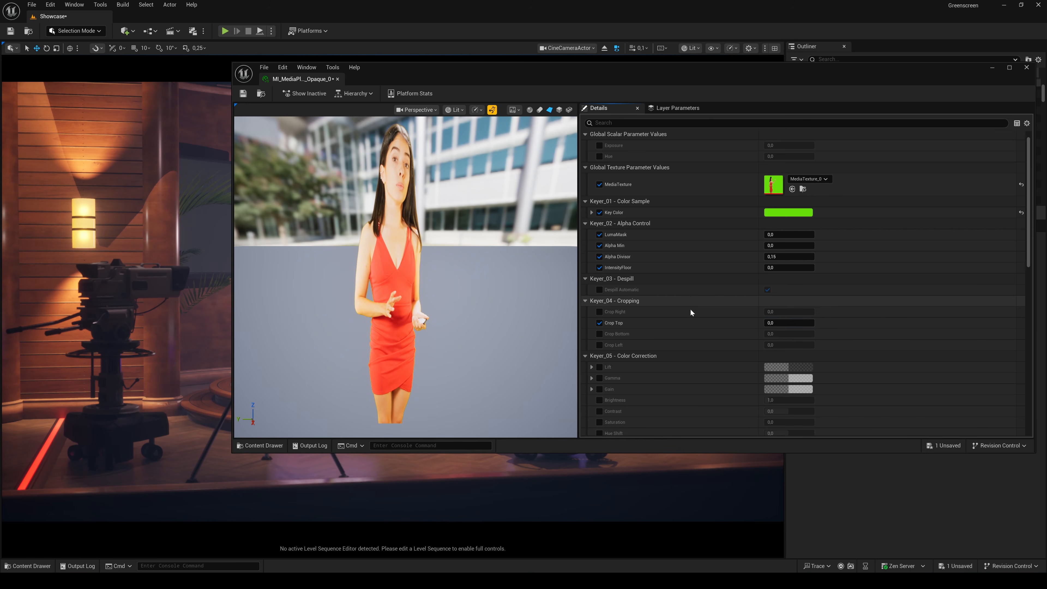
scroll(691, 312, "down", 3)
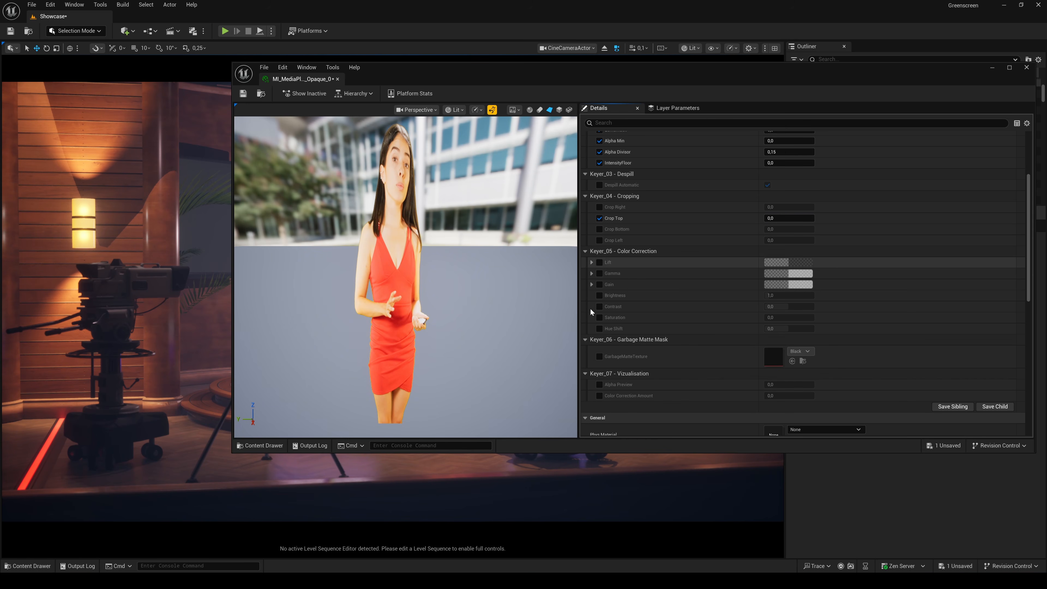
left_click(599, 295)
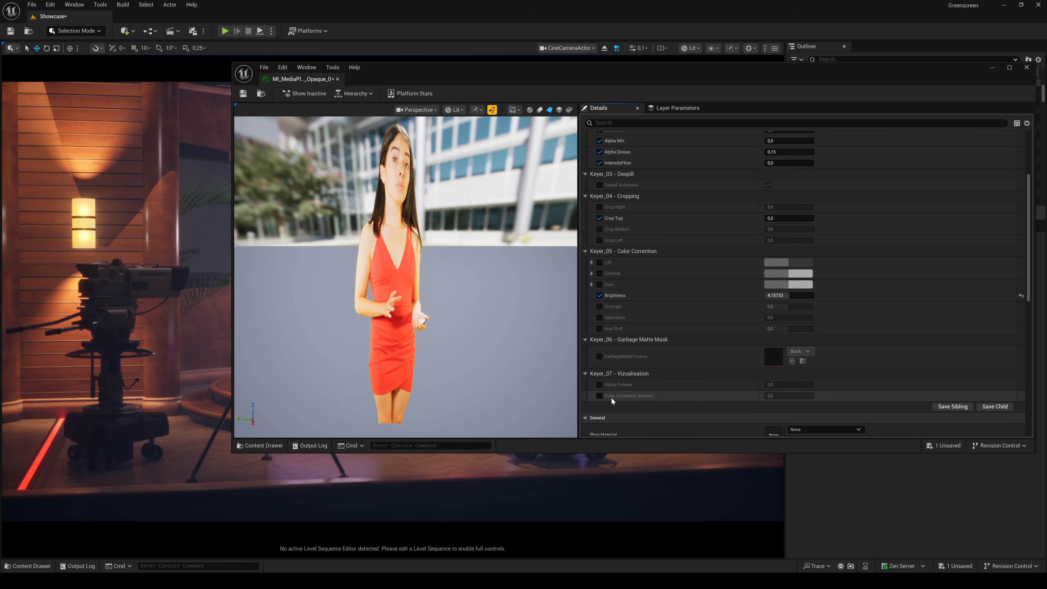
left_click(600, 396)
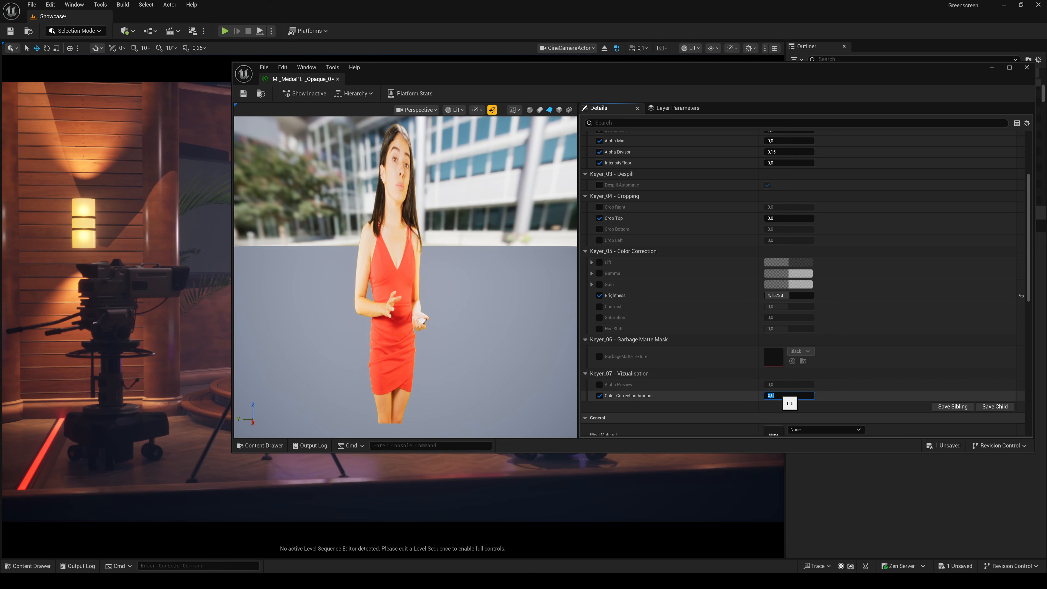
left_click(781, 396)
type("1")
key("Return")
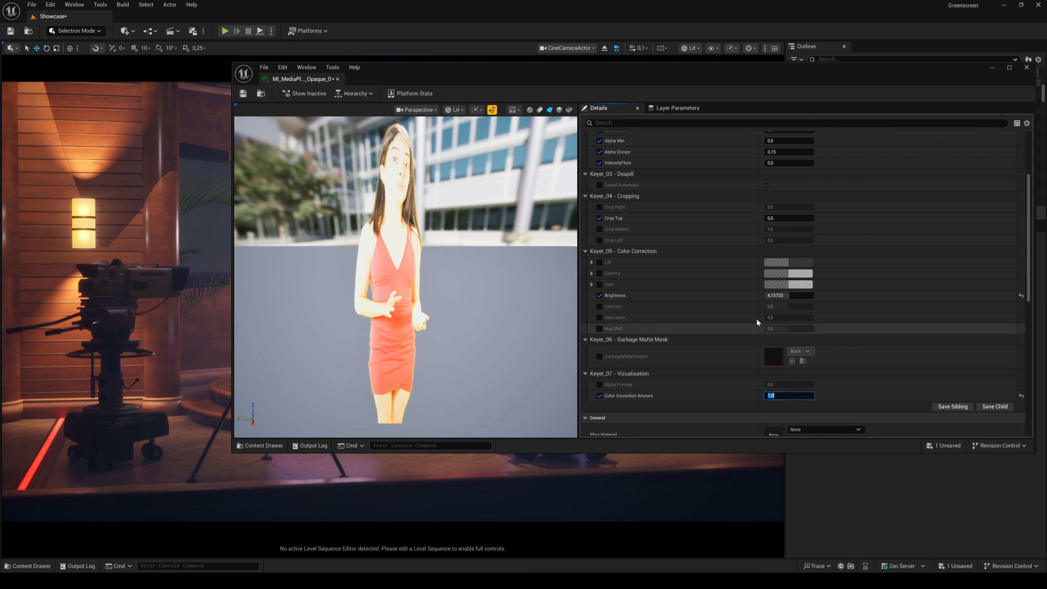
left_click_drag(788, 296, 769, 295)
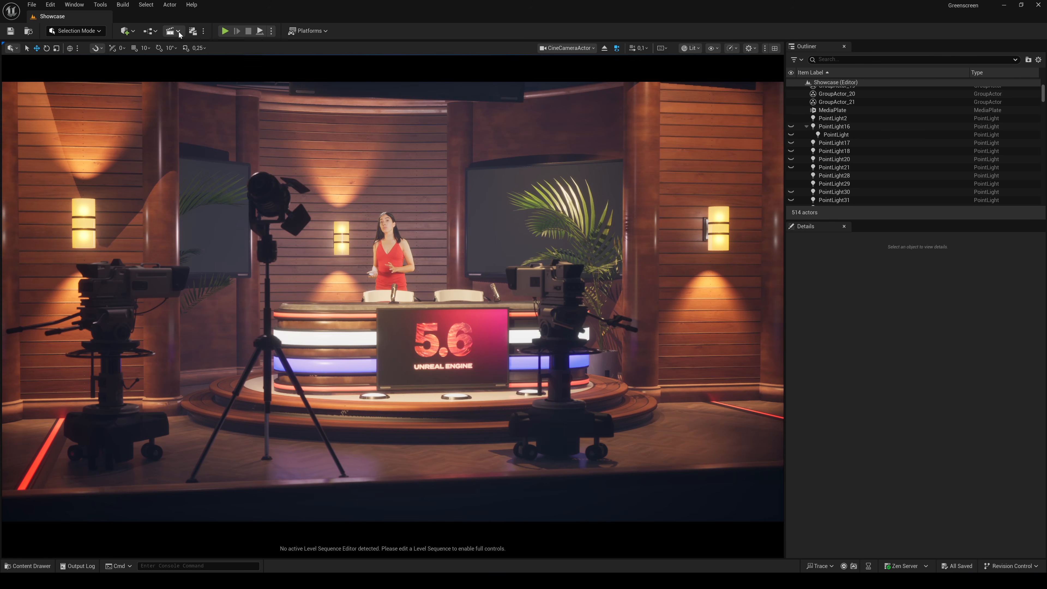
Step: Open the Test level sequence and add the MediaPlate actor to it as a track, disabling the actor's autoplay
left_click(179, 31)
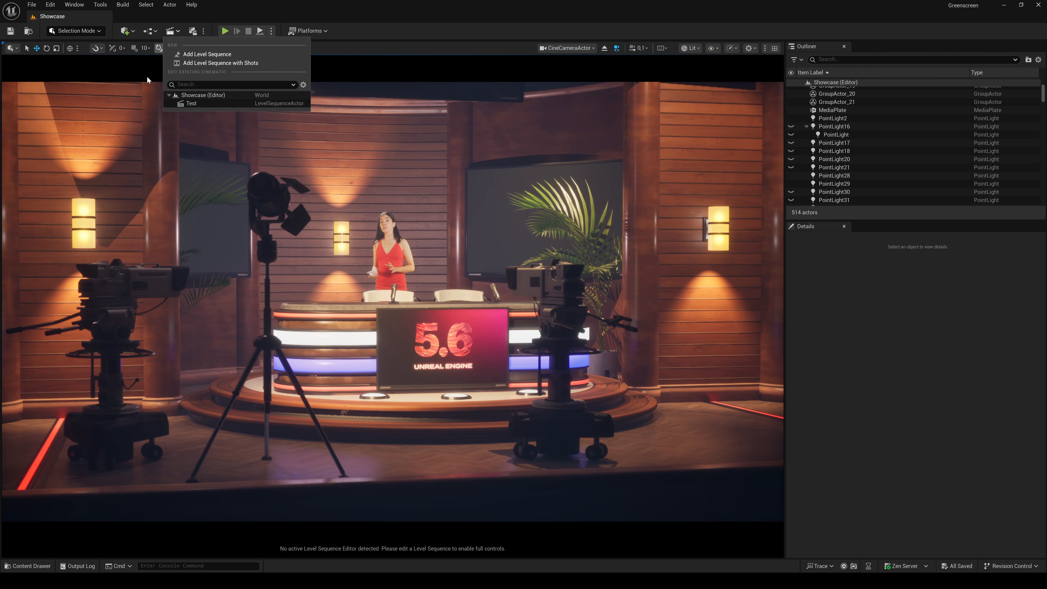
left_click(190, 102)
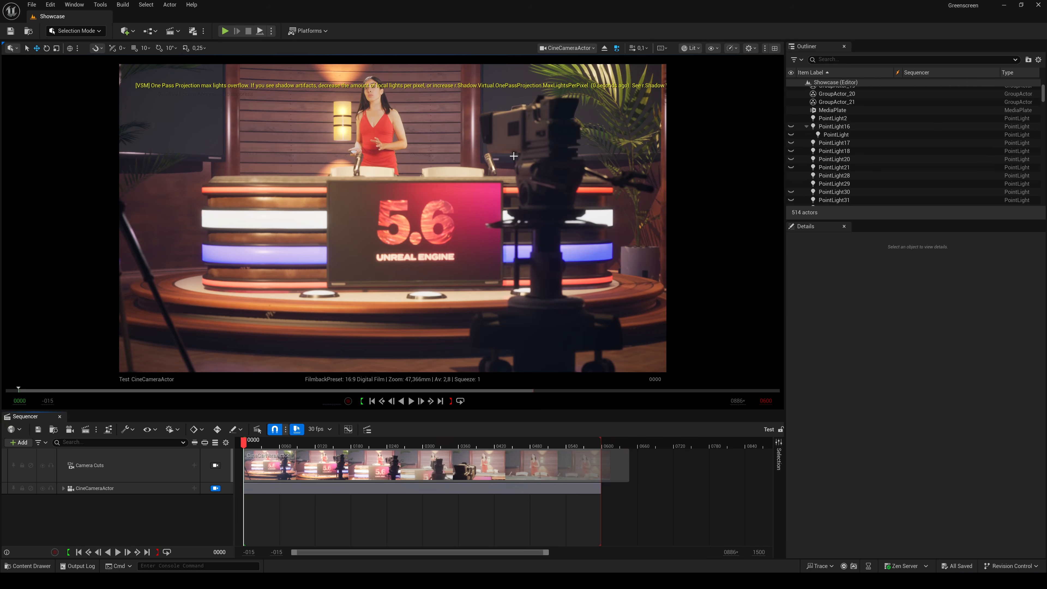
left_click(830, 110)
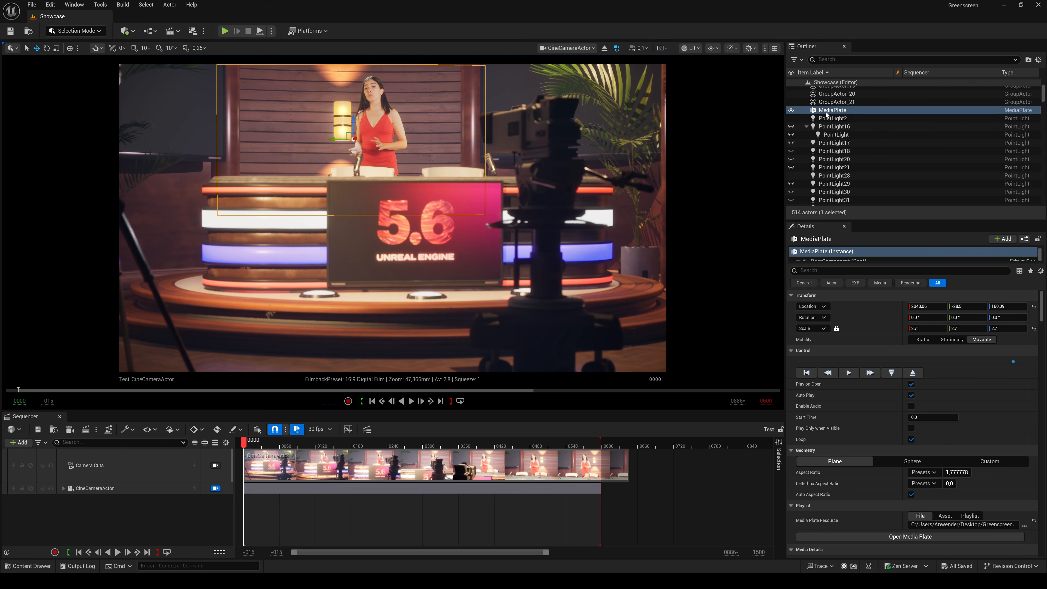
left_click_drag(828, 112, 447, 241)
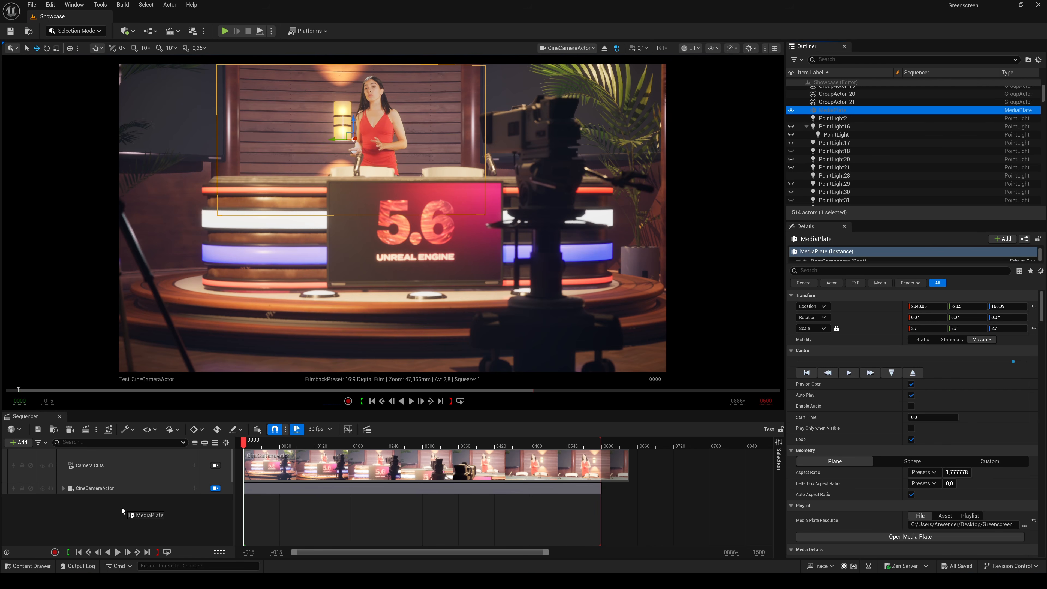
left_click_drag(103, 513, 103, 514)
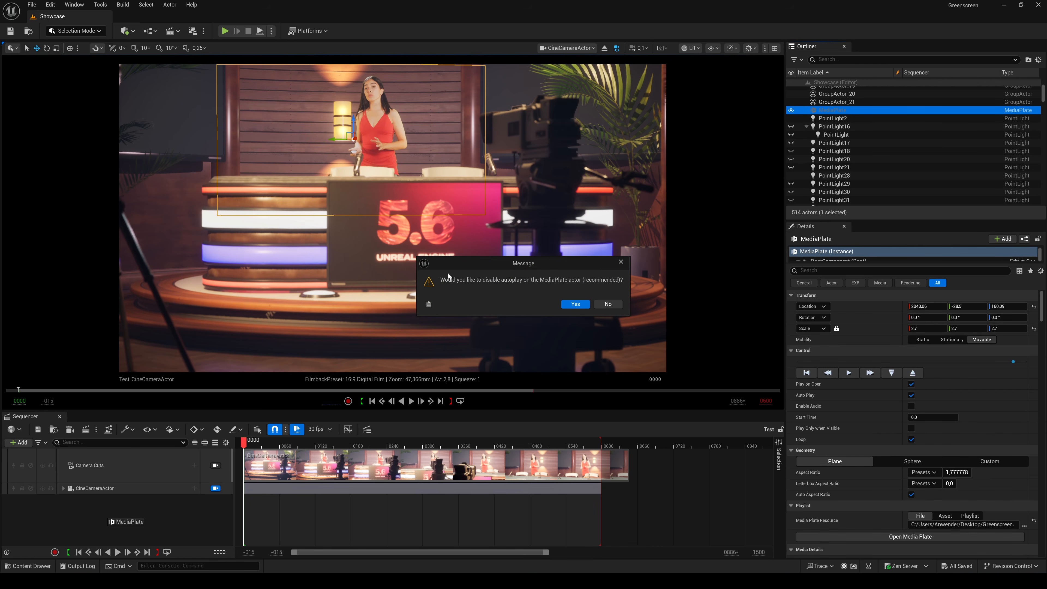
left_click(576, 303)
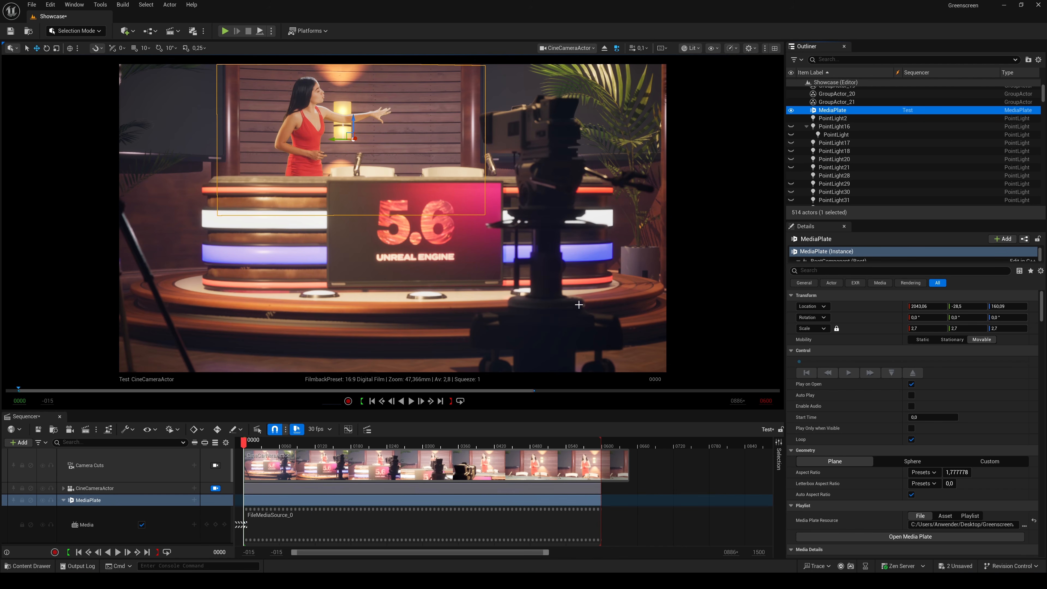
Step: Scrub the sequence to the presenter close-up at frame 540, override the viewport's screen percentage with 100, and scrub back to about frame 529
mouse_move(566, 445)
left_mouse_down()
mouse_move(512, 449)
mouse_move(566, 450)
left_mouse_up()
left_click(731, 48)
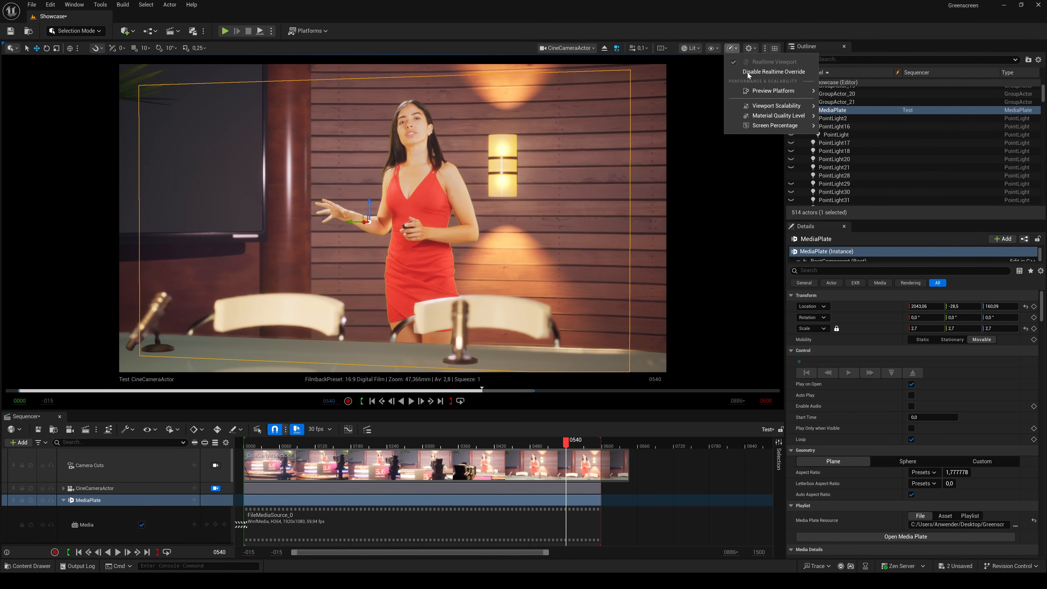
mouse_move(773, 116)
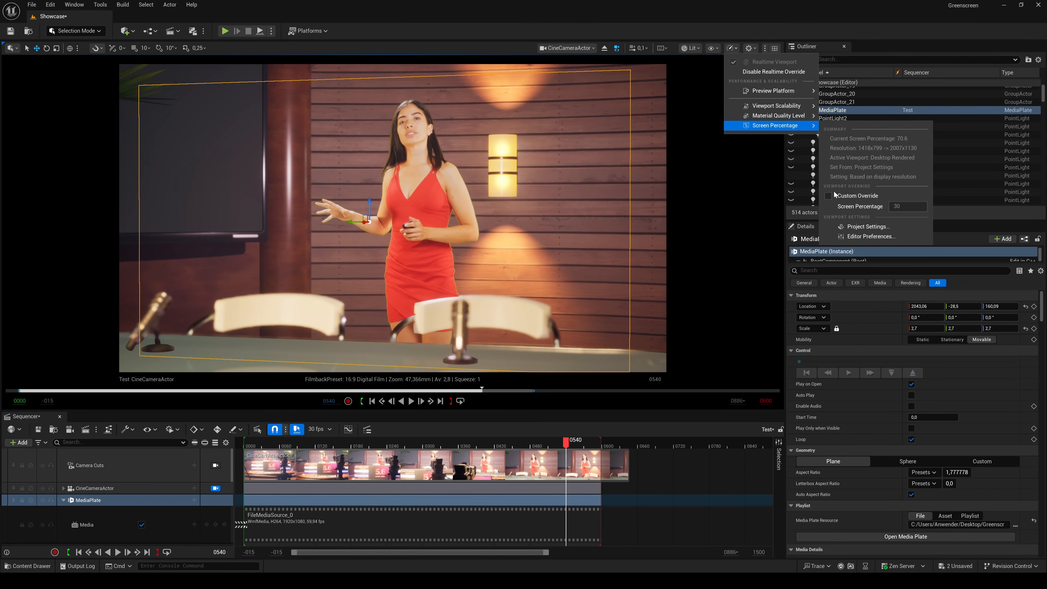
left_click(829, 196)
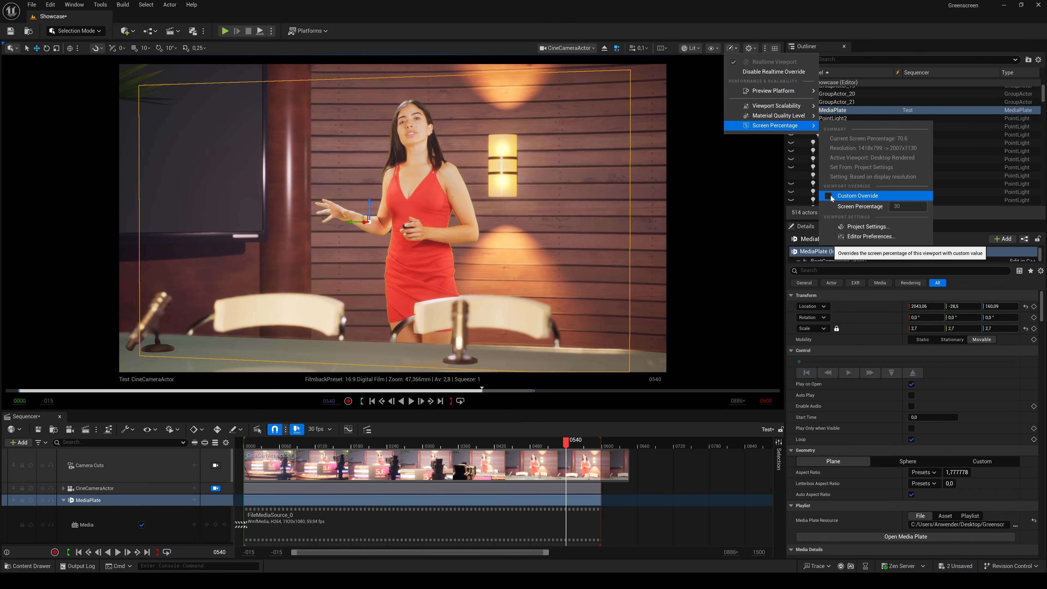
left_click(892, 205)
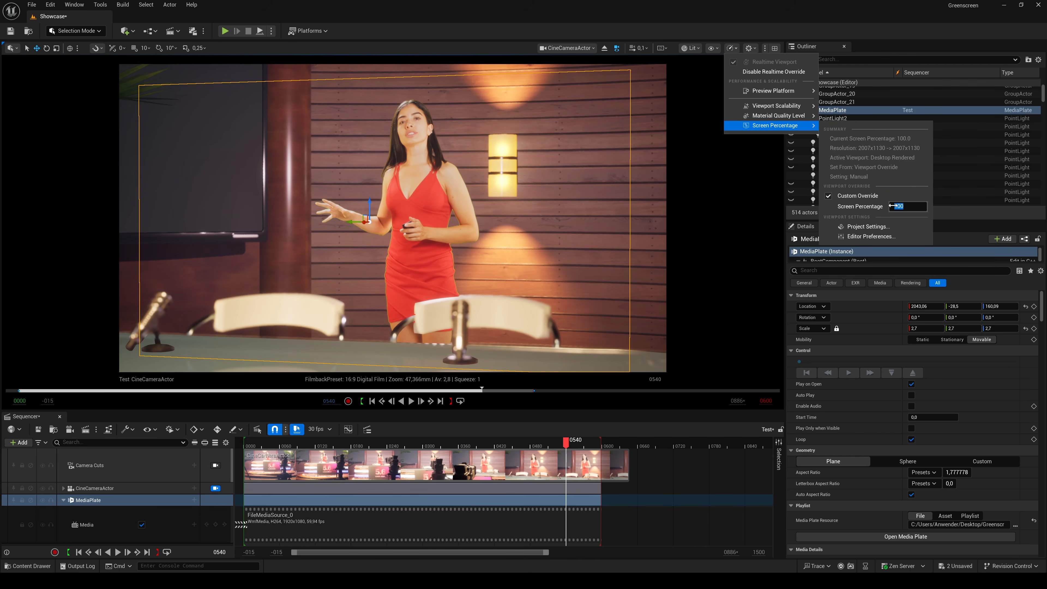
left_click(723, 182)
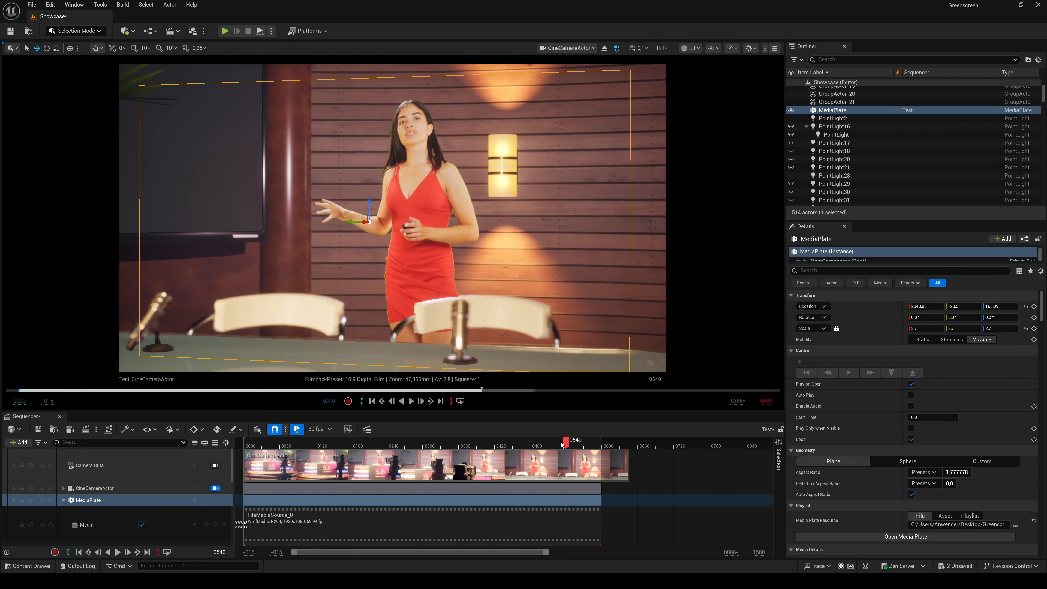
mouse_move(564, 442)
left_mouse_down()
mouse_move(516, 443)
mouse_move(558, 435)
left_mouse_up()
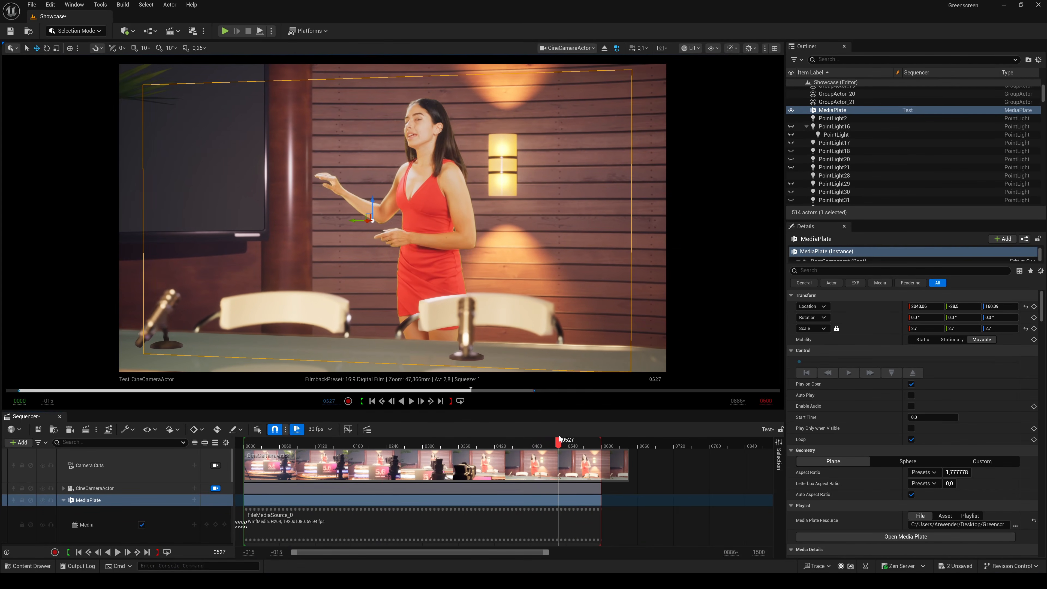
Step: Duplicate the MediaPlate actor and rename the copy MediaPlateShadow
left_click(836, 134)
left_click(833, 110)
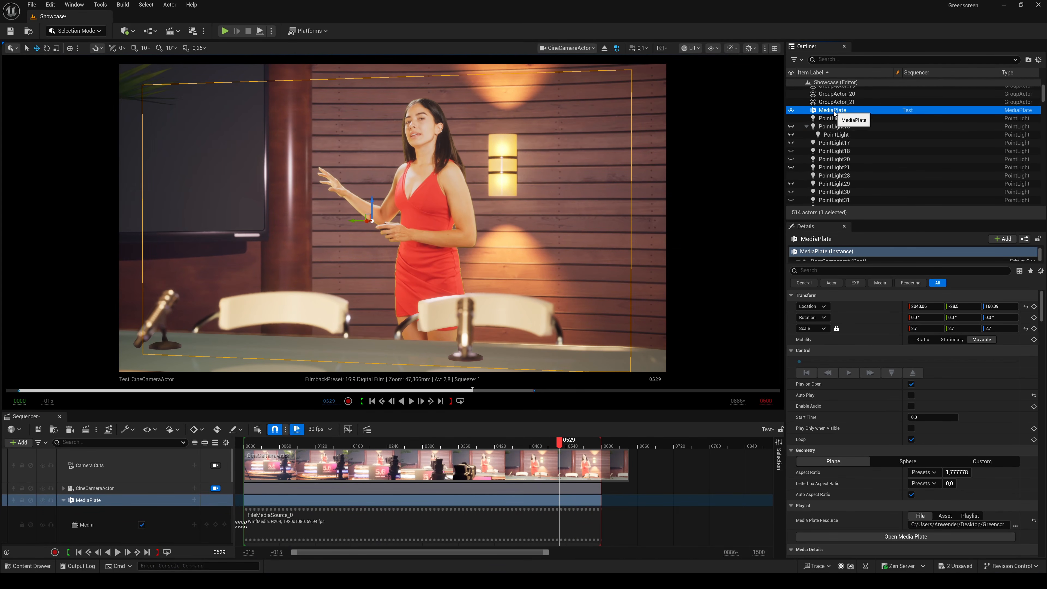
left_click(49, 5)
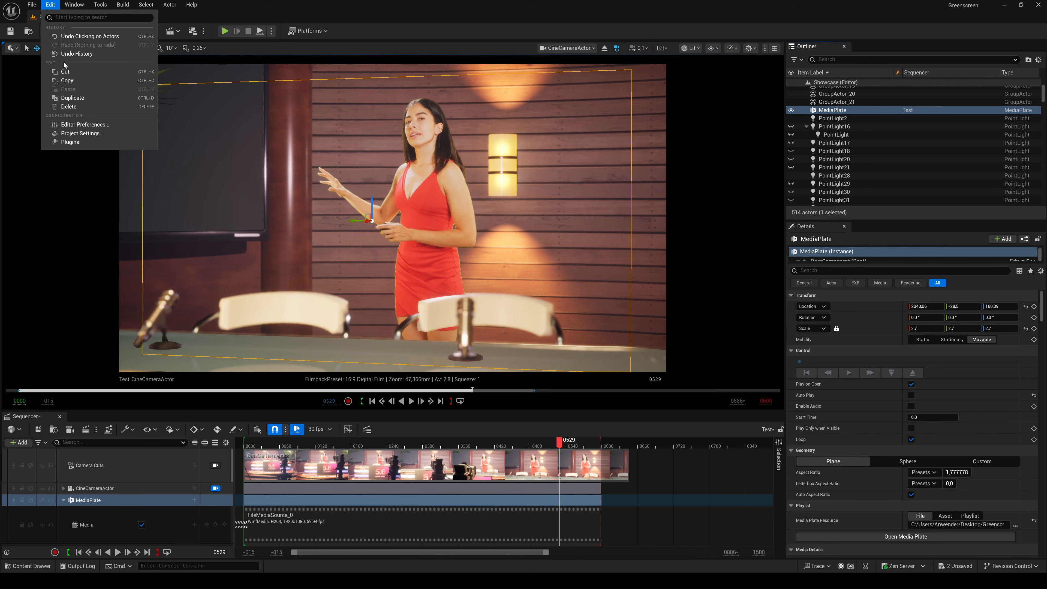
left_click(69, 99)
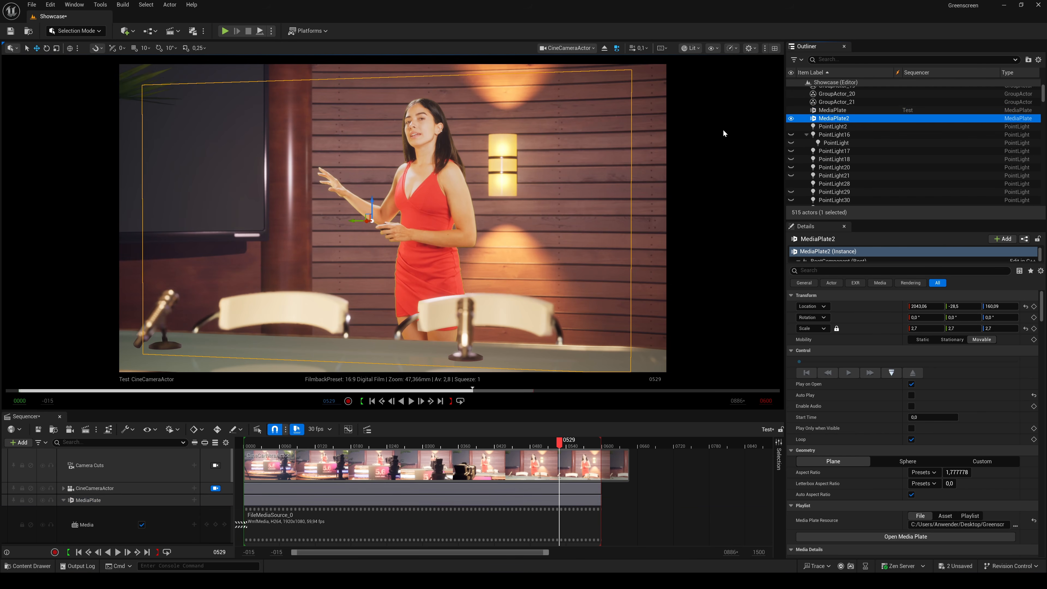
left_click(841, 119)
left_click(858, 118)
key("BackSpace")
type("Shadow")
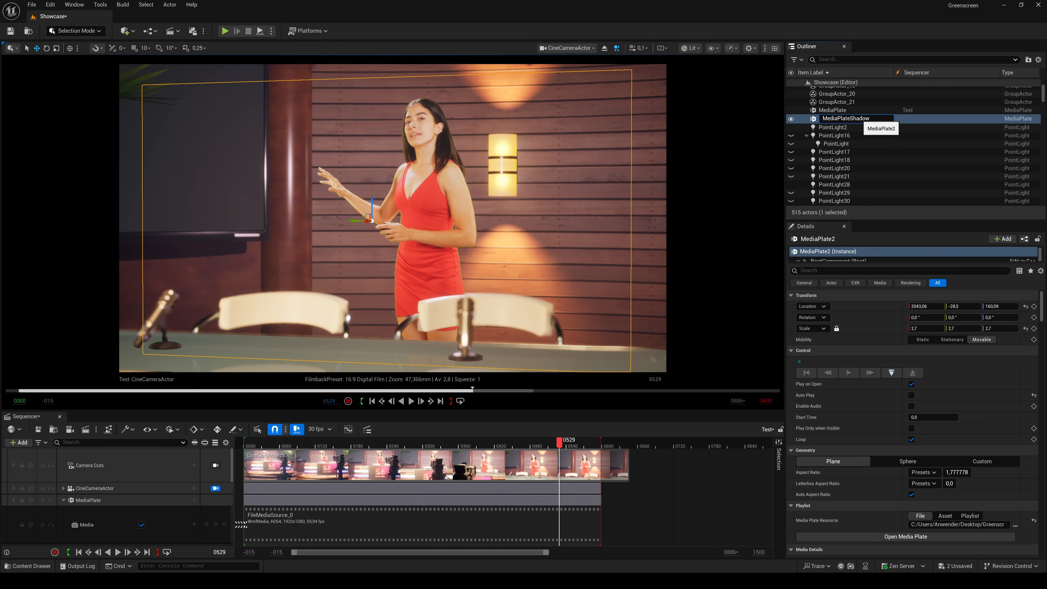
Step: Hide the original MediaPlate actor and open the media on MediaPlateShadow
key("Return")
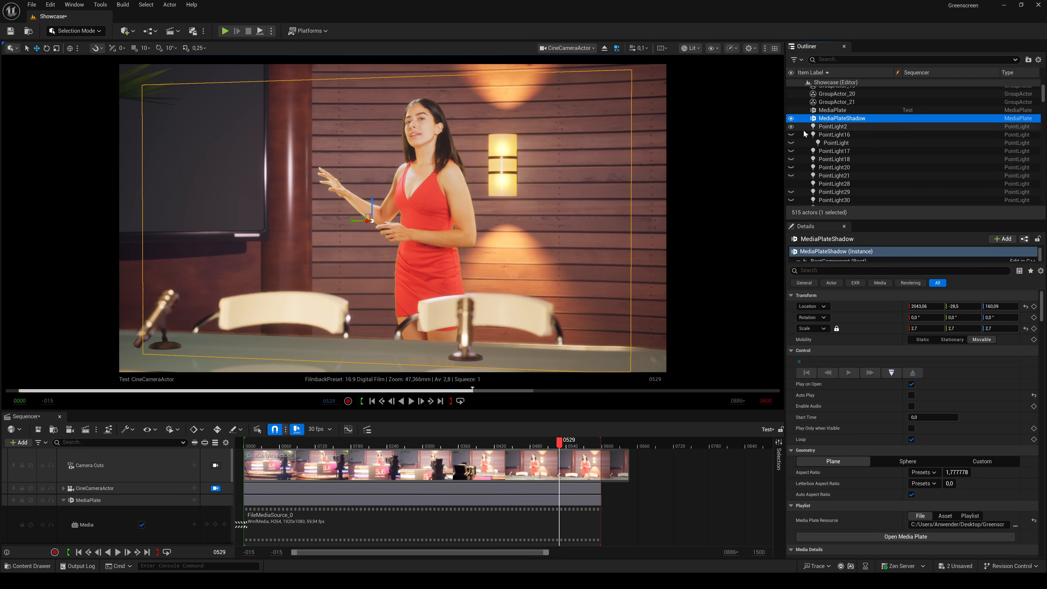
left_click(791, 110)
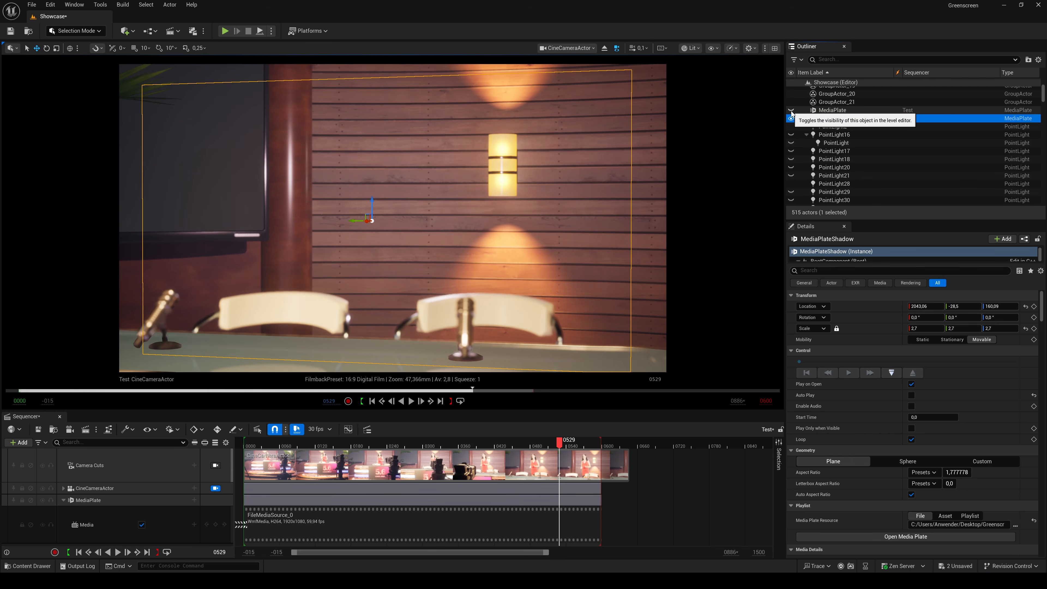
left_click(891, 373)
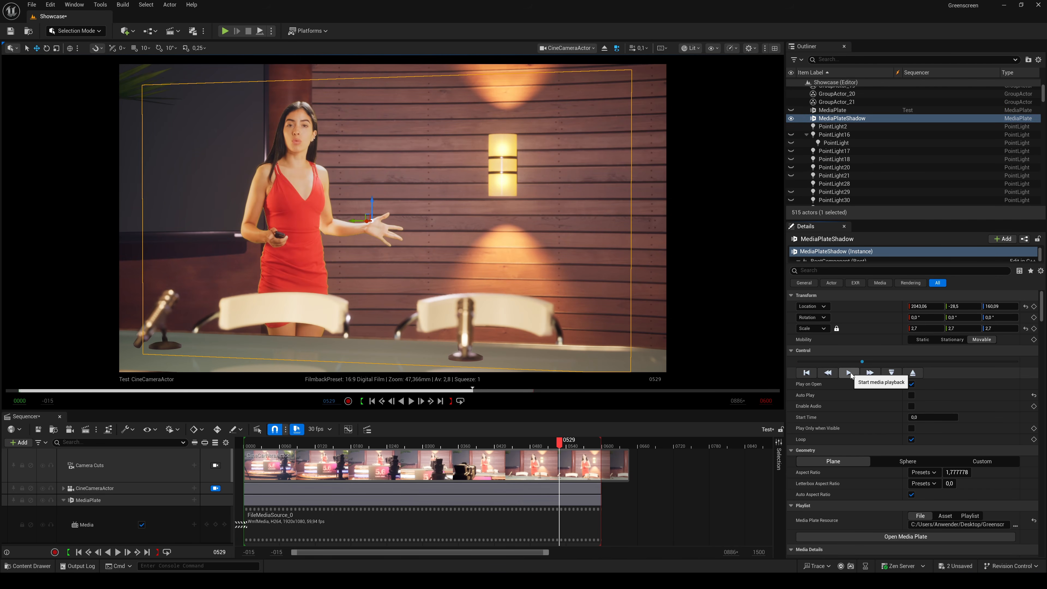
Step: Open the material instance of MediaPlateShadow and override its Shading Model with Default Lit
scroll(907, 413, "down", 5)
scroll(918, 352, "down", 5)
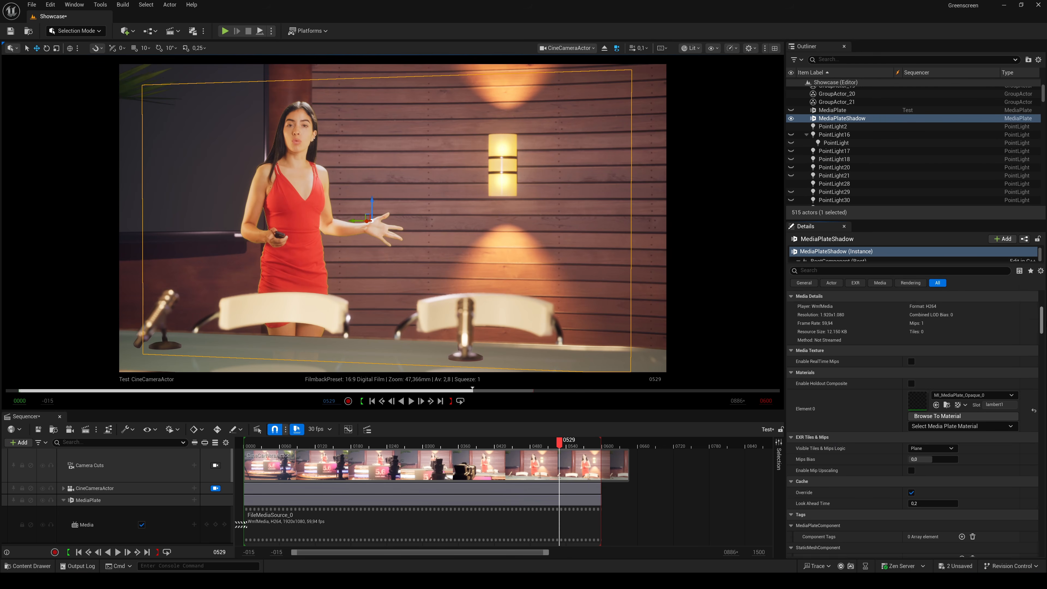
double_click(918, 354)
scroll(866, 289, "down", 8)
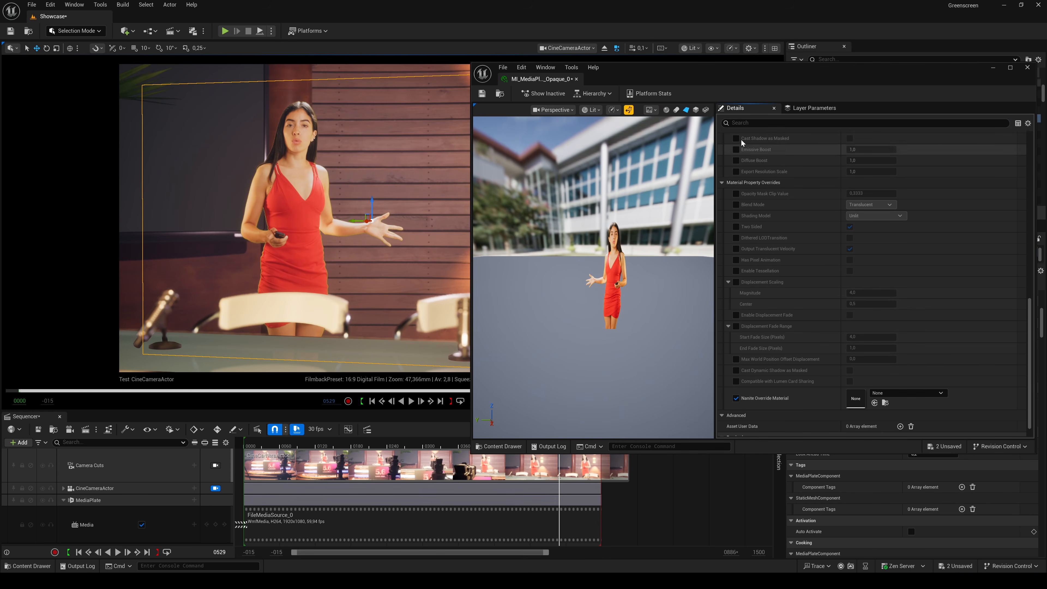
left_click(736, 216)
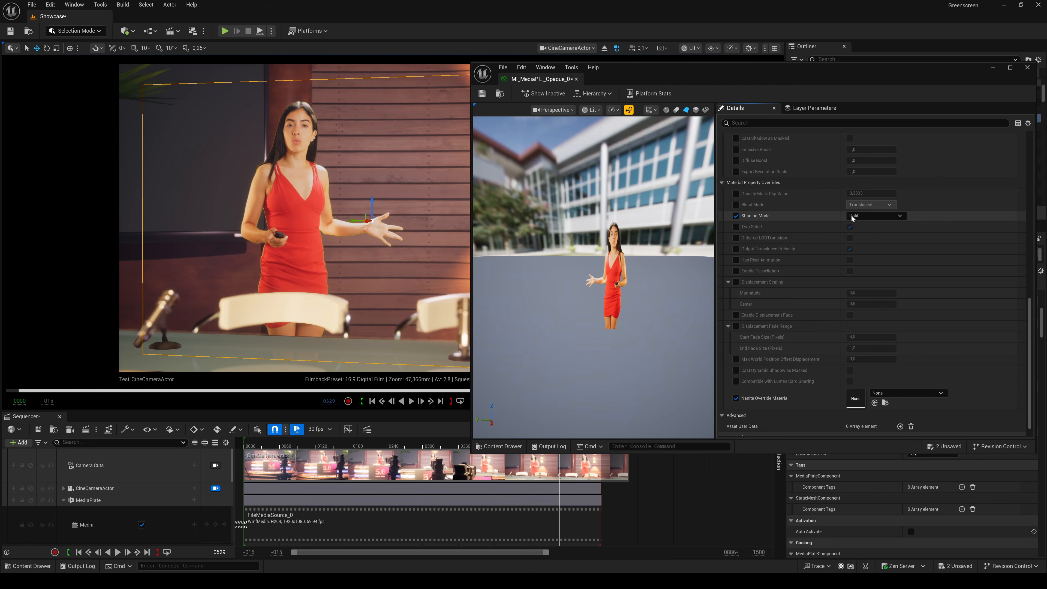
left_click(865, 215)
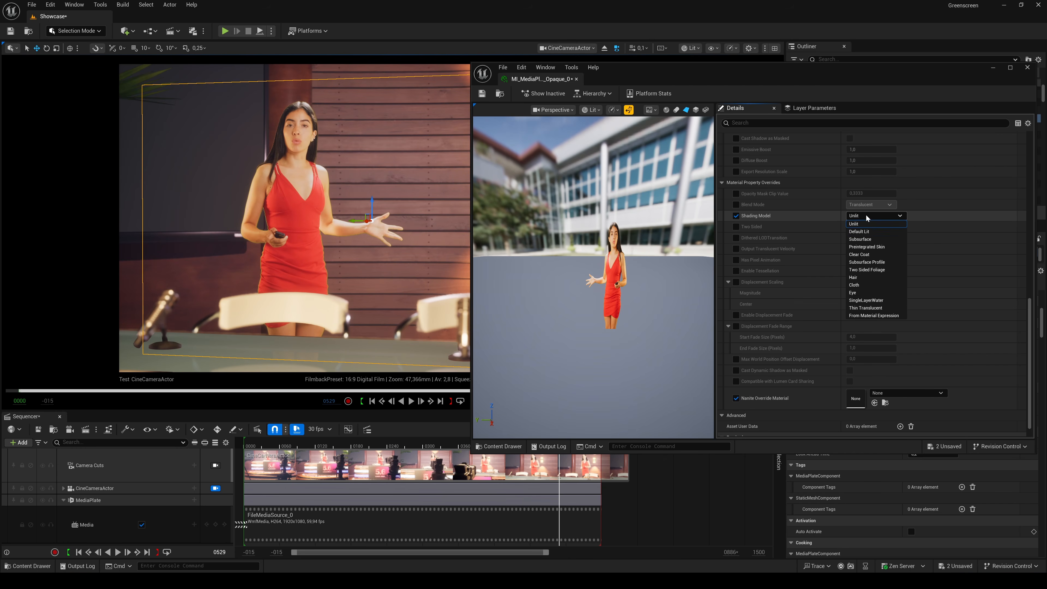
left_click(861, 232)
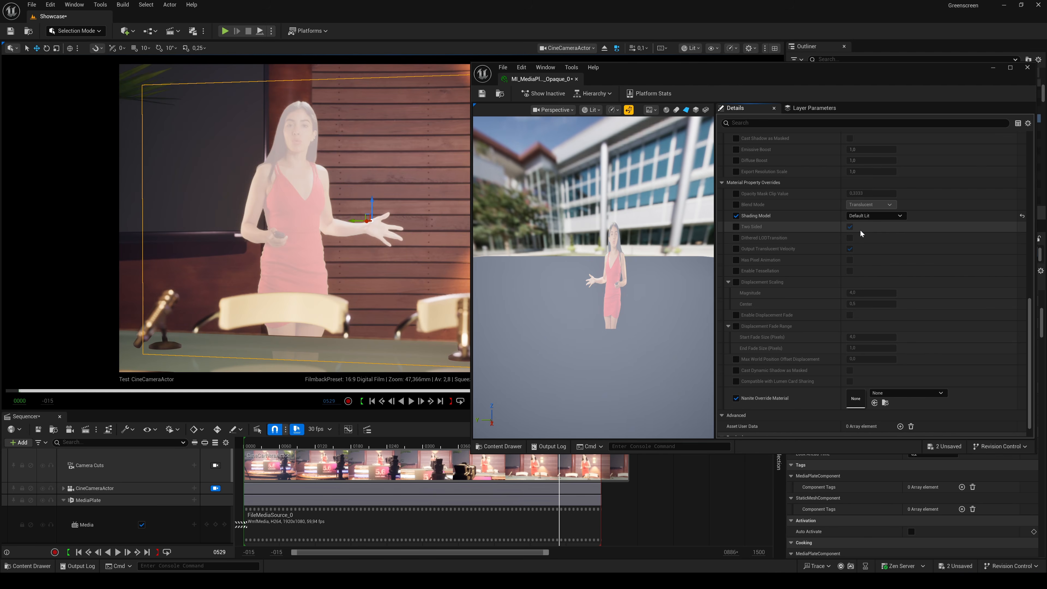
Step: Override and enable Cast Dynamic Shadow as Masked in the shadow plate's material instance, then save and close it
mouse_move(666, 70)
left_mouse_down()
mouse_move(750, 74)
mouse_move(652, 80)
left_mouse_up()
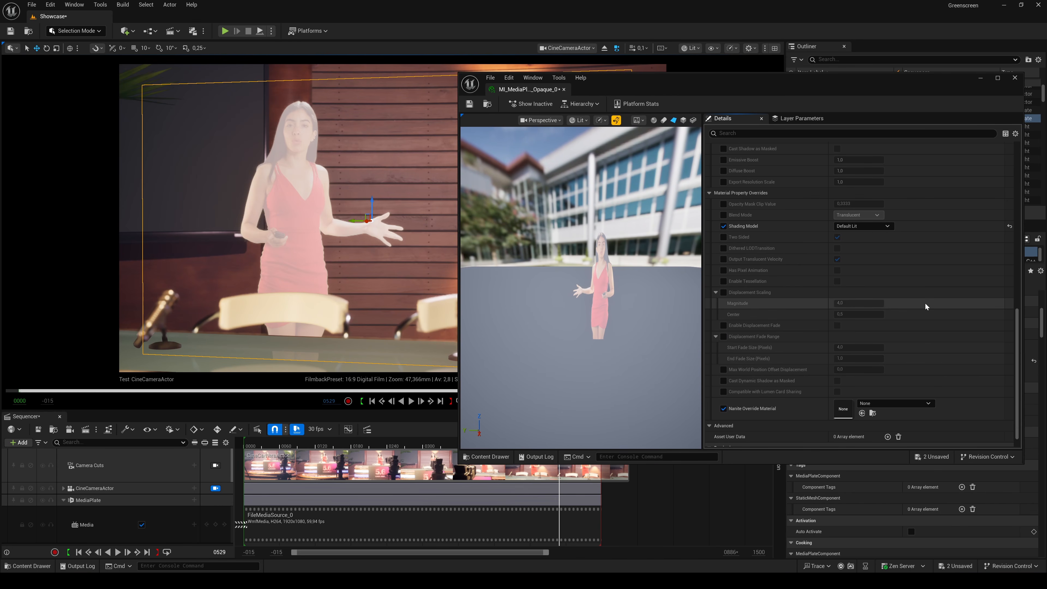
type("cast")
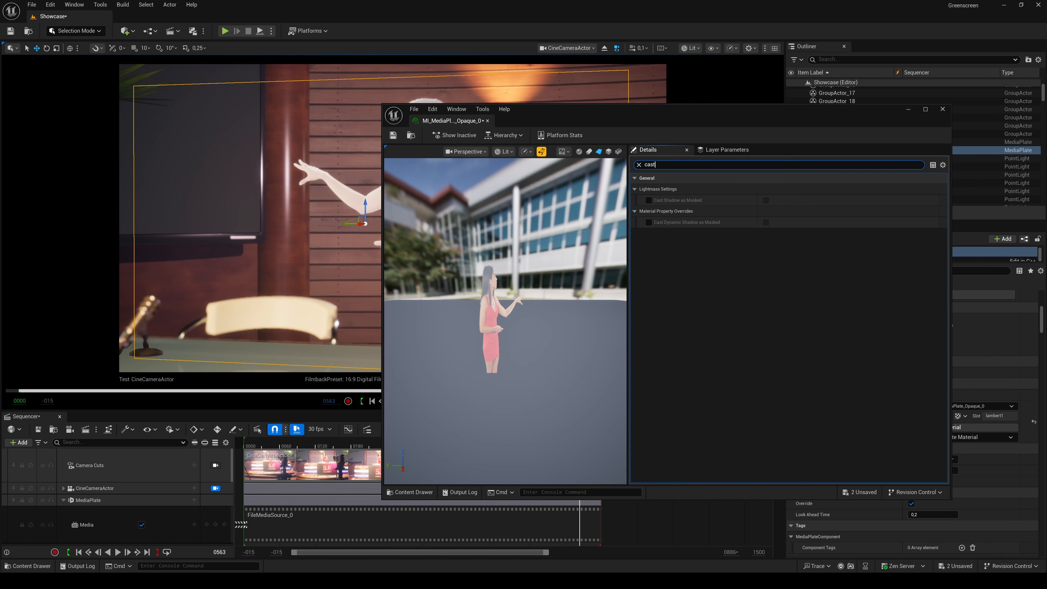
left_click(648, 223)
left_click(765, 223)
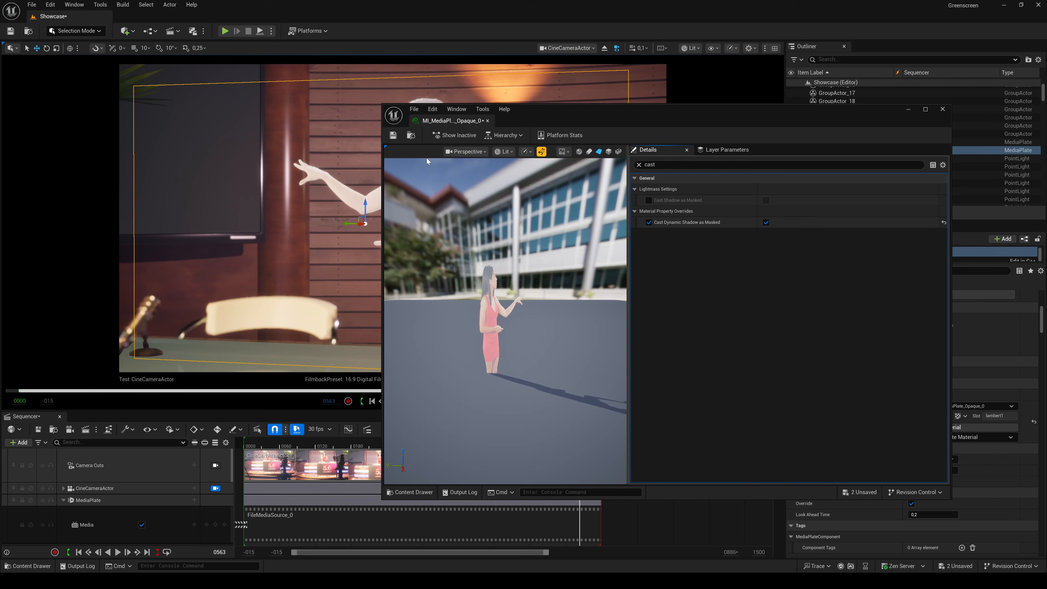
left_click(393, 135)
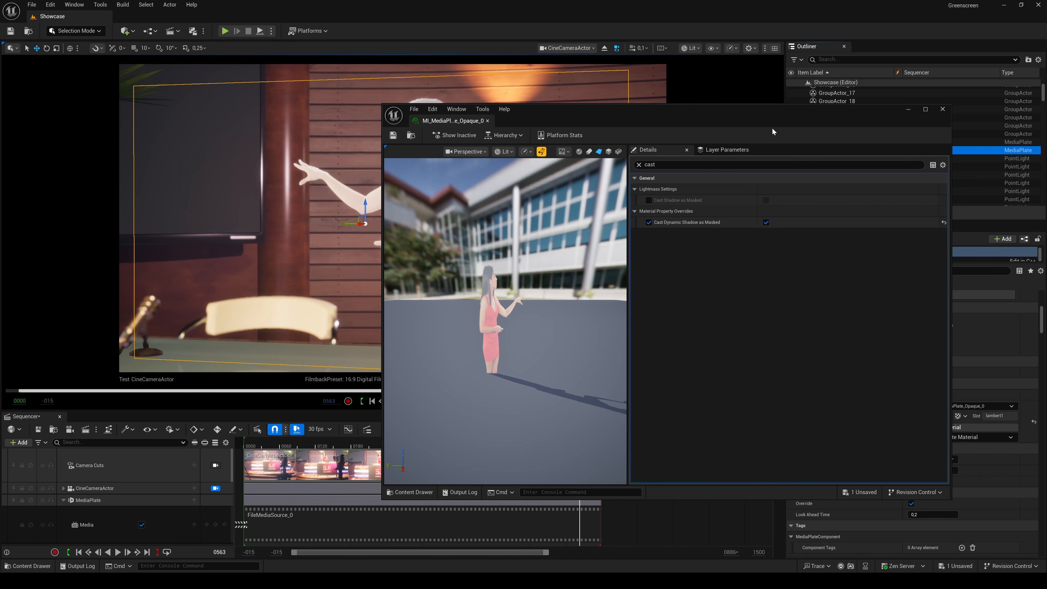
left_click(943, 109)
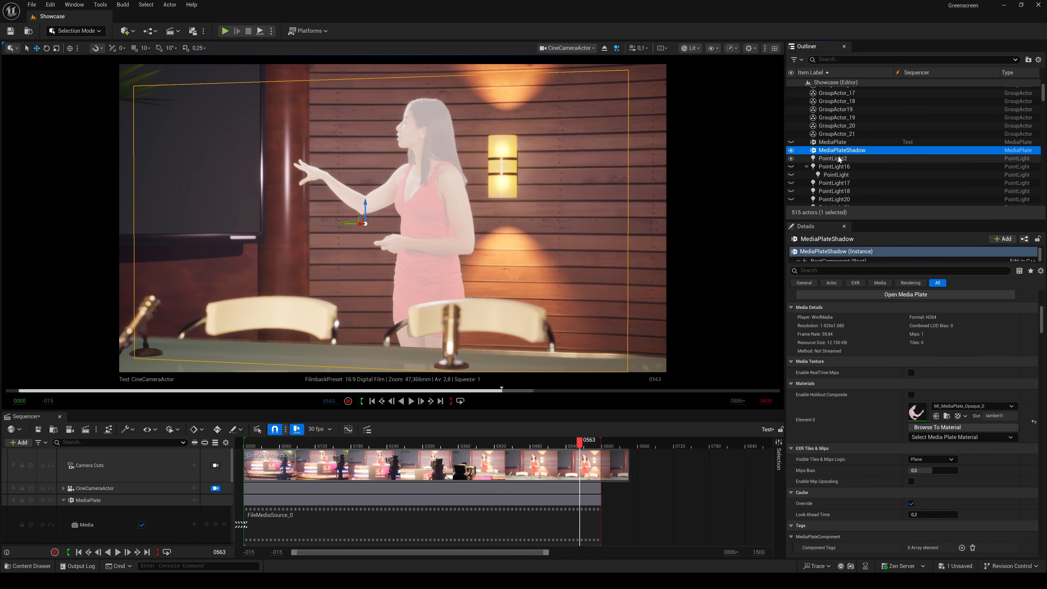
Step: Enable Dynamic Shadow on MediaPlateShadow and set its Shadow Cache Invalidation Behavior to Always
type("shadow")
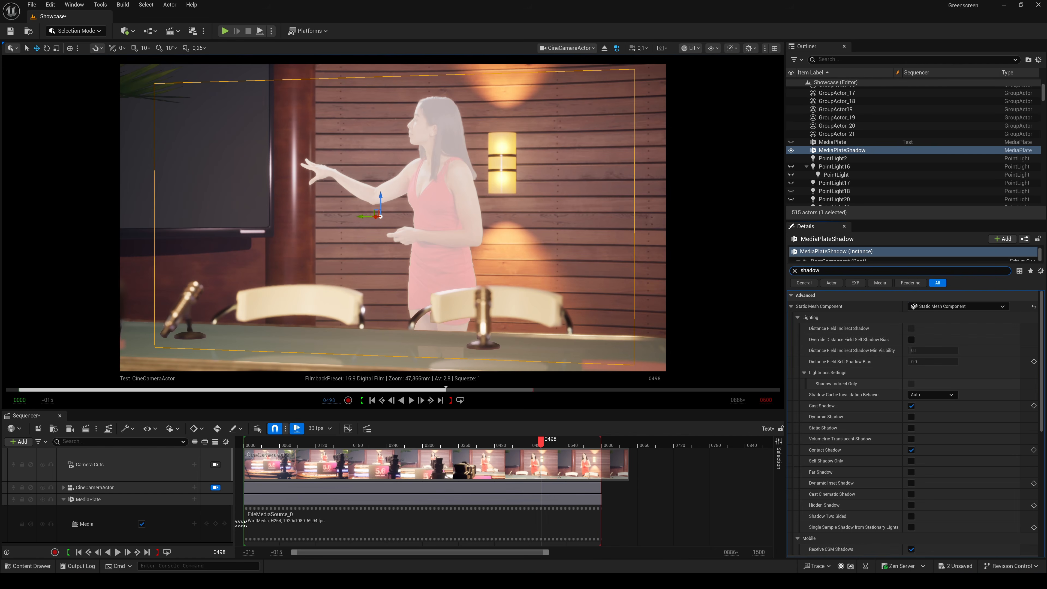
left_click(911, 417)
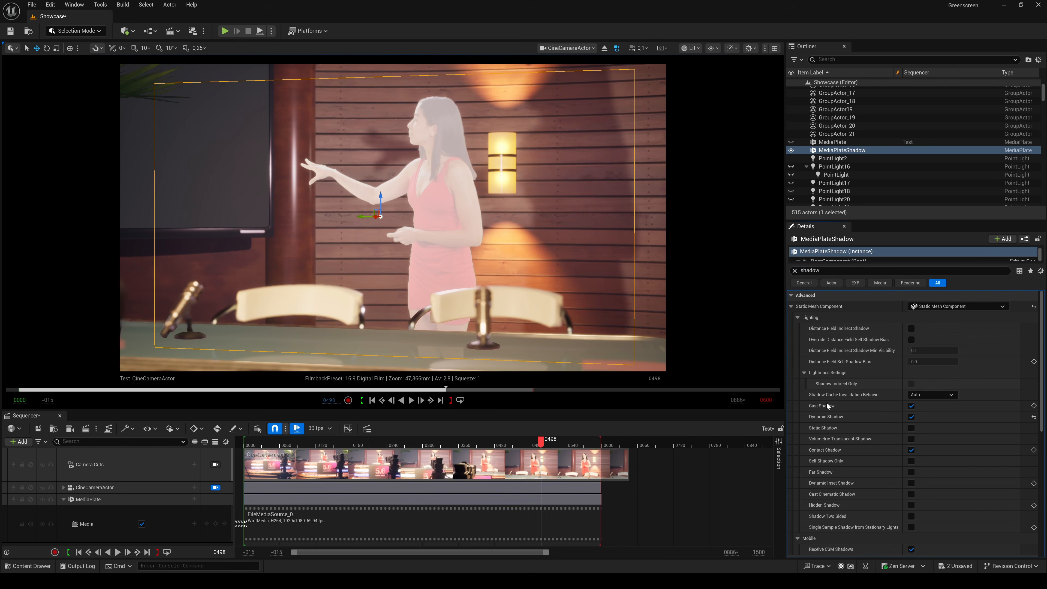
left_click(930, 395)
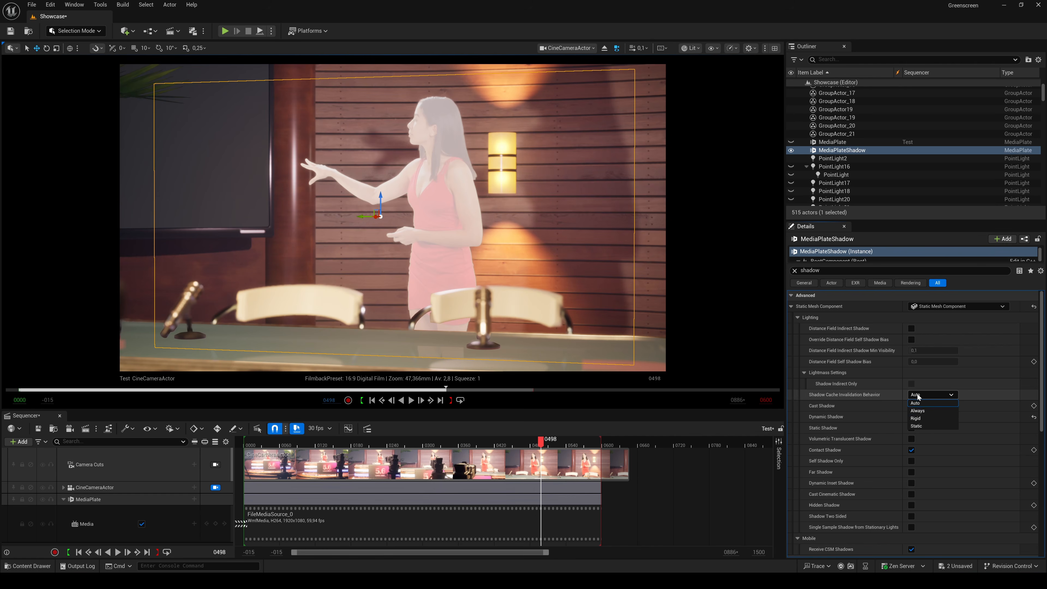
left_click(918, 411)
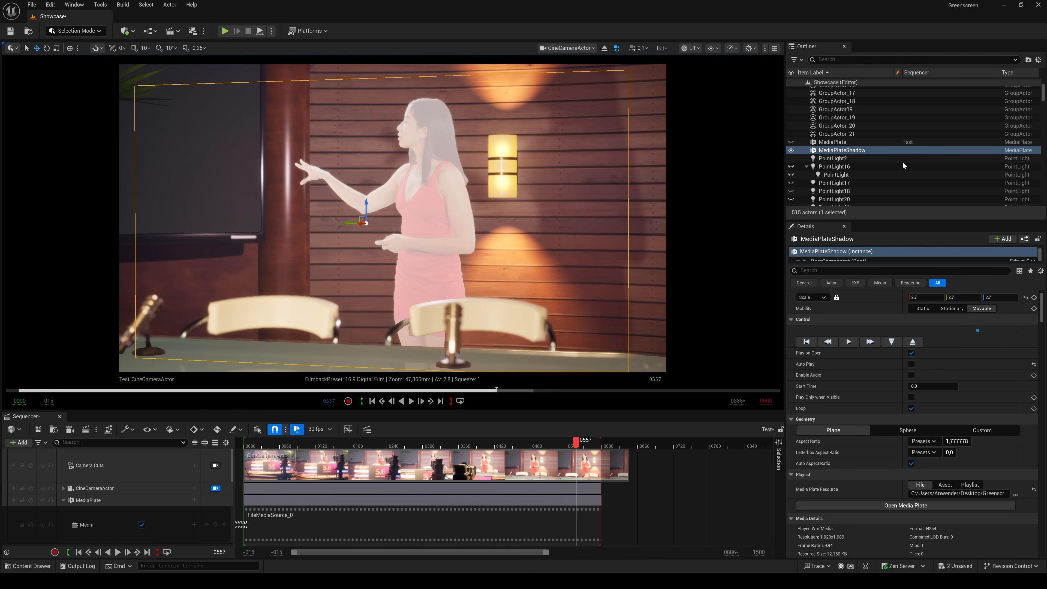
Step: Reopen the MediaPlateShadow material instance and open its parent material M_MediaPlateCC_Greenscreen in a maximized editor
left_click(837, 151)
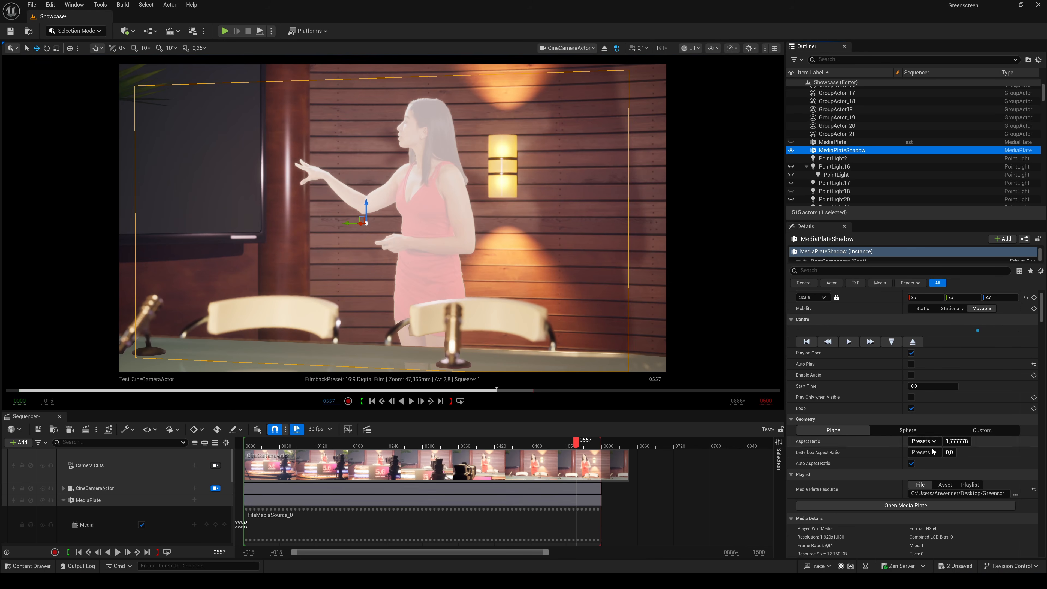
scroll(1042, 310, "down", 2)
left_click_drag(1042, 310, 1040, 333)
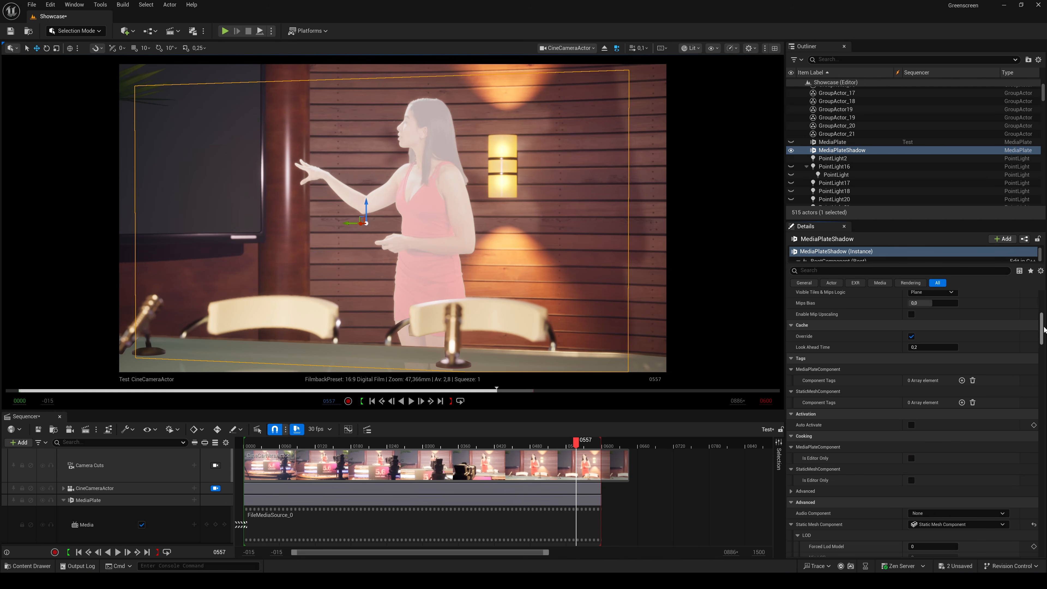
scroll(938, 446, "up", 9)
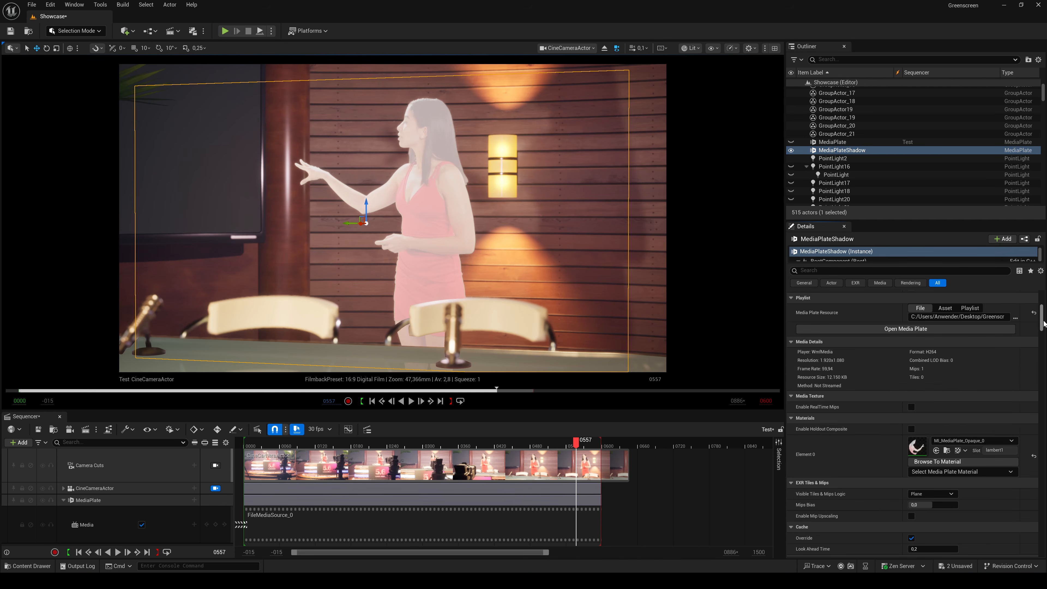
double_click(917, 448)
scroll(945, 316, "down", 2)
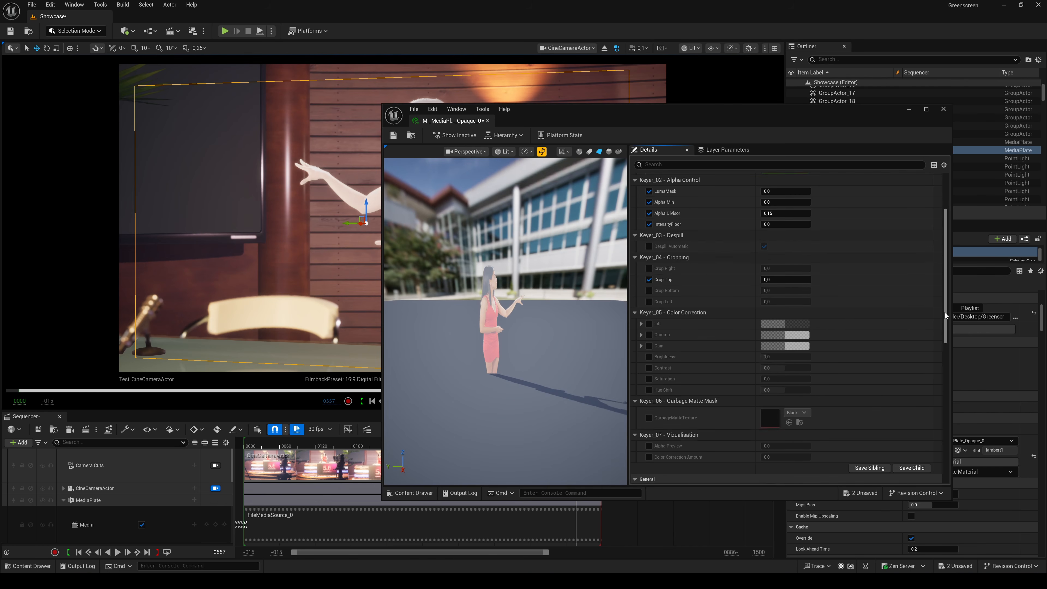
scroll(946, 315, "down", 2)
double_click(771, 445)
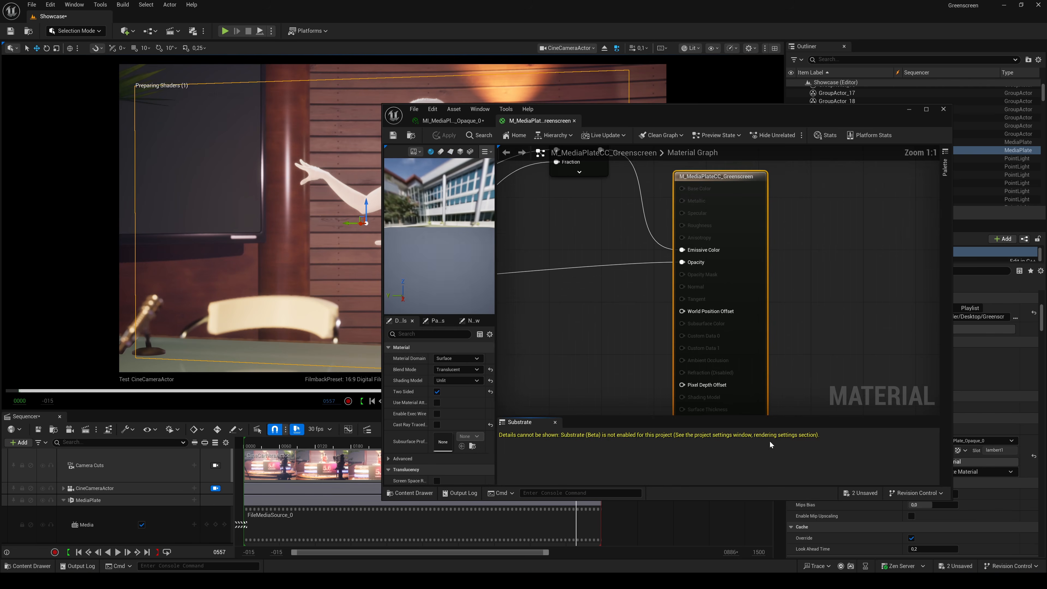
left_click(926, 110)
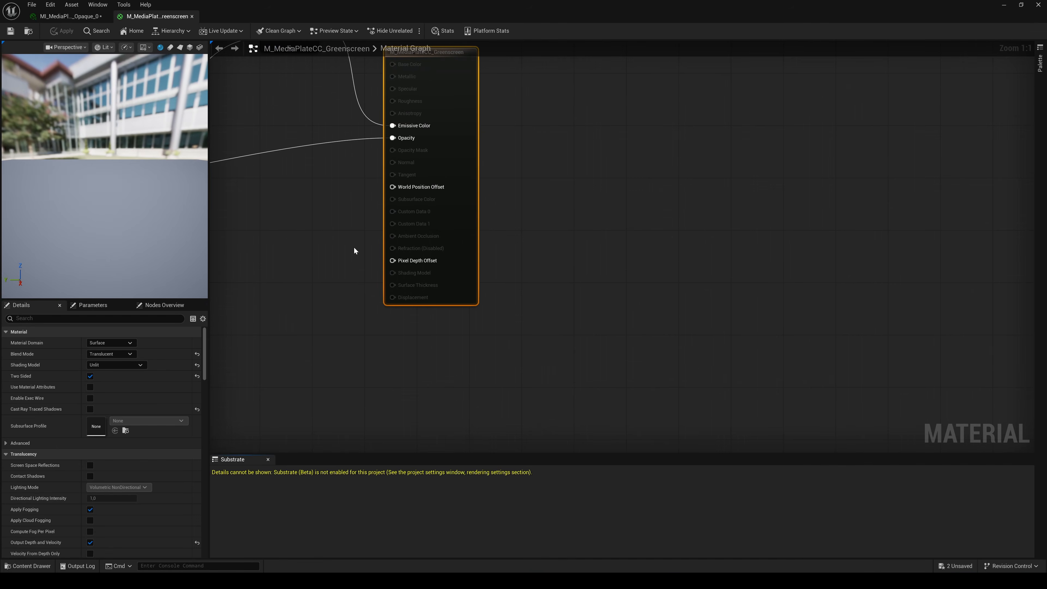
Step: Add a constant below the chroma keyer's opacity wire and convert it to a parameter named Opacity Multiplier
scroll(353, 246, "down", 2)
scroll(469, 315, "down", 1)
right_click_drag(469, 316, 607, 315)
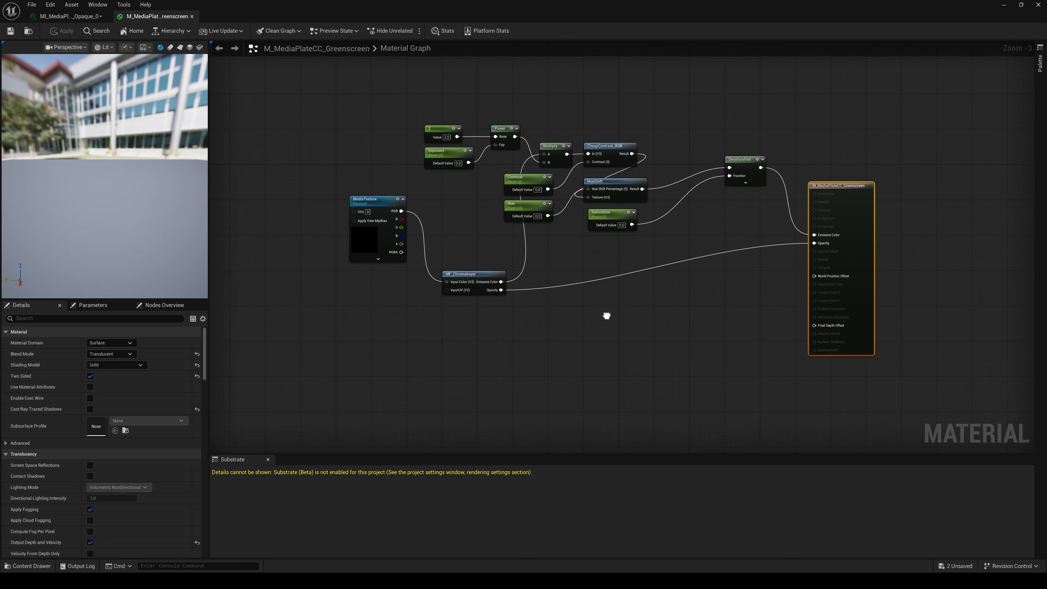
left_click(637, 328)
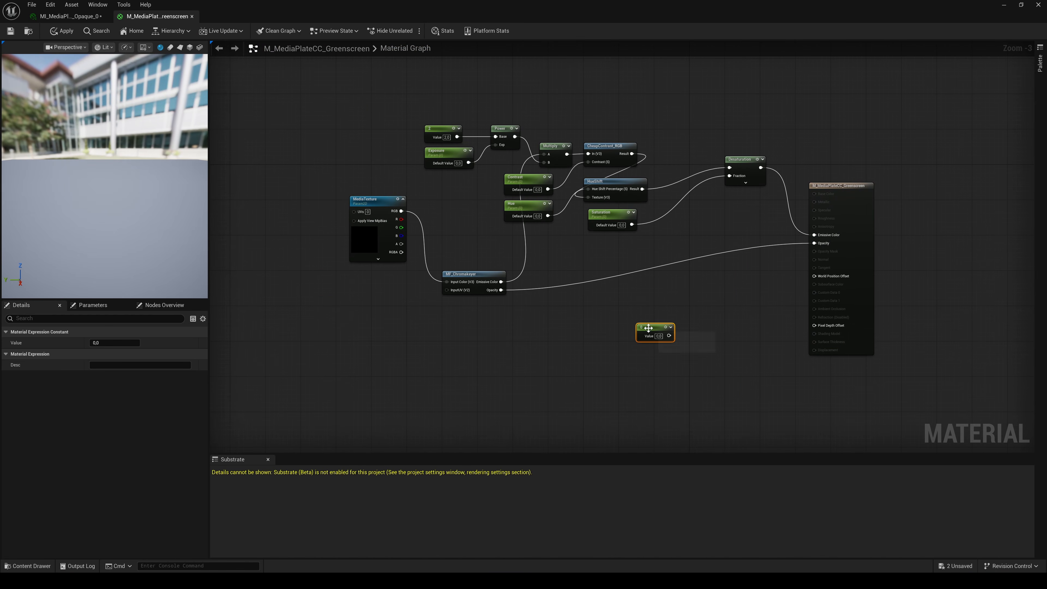
right_click(648, 328)
left_click(678, 358)
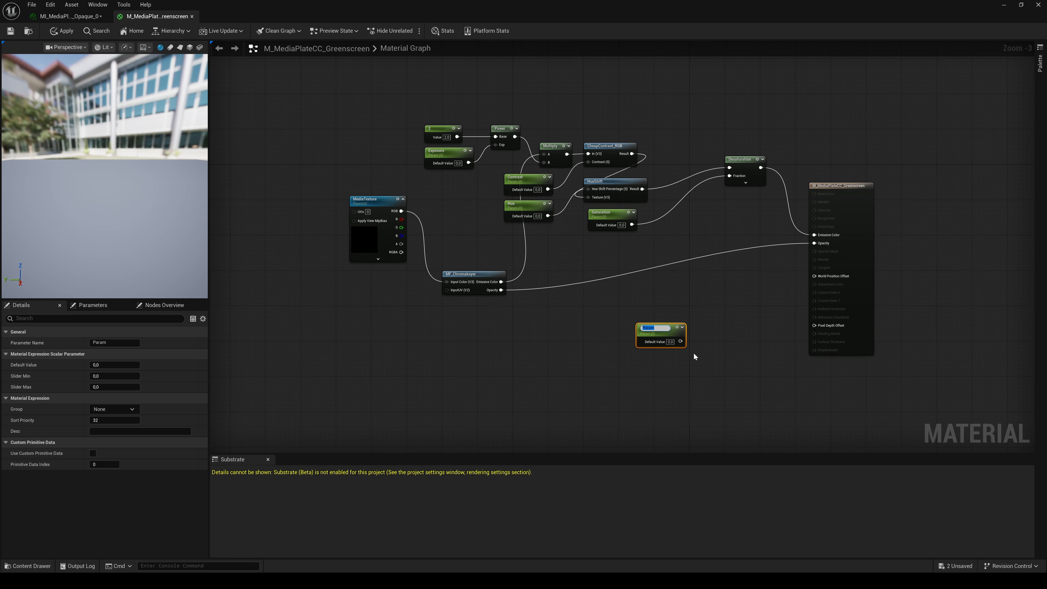
type("M")
type("pacity Multiplier")
key("Return")
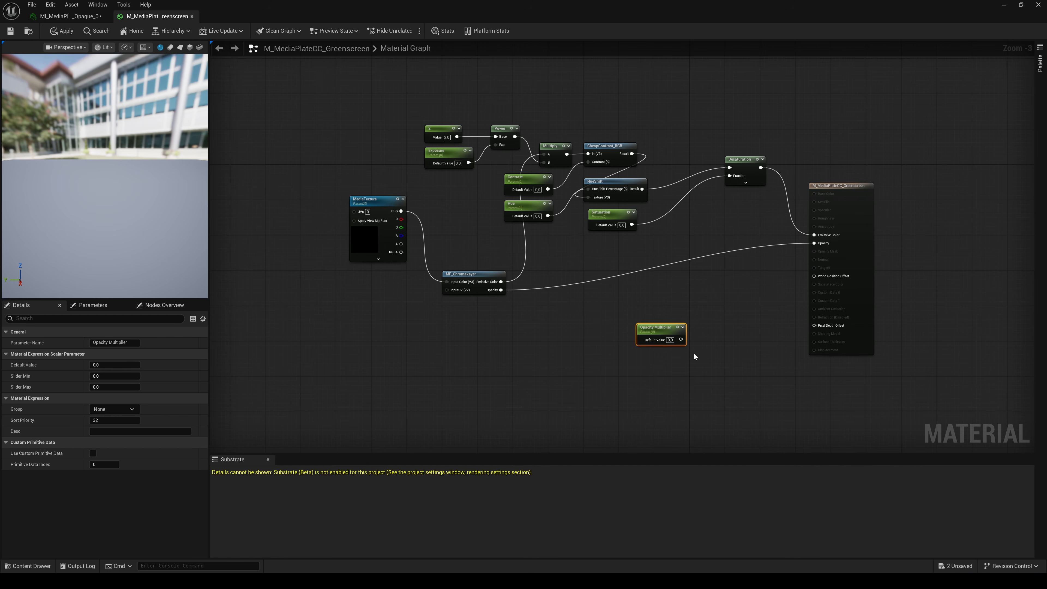
Step: Add a Multiply node that combines the chroma keyer's Opacity with Opacity Multiplier and feeds the material's Opacity input
right_click(694, 281)
type("*")
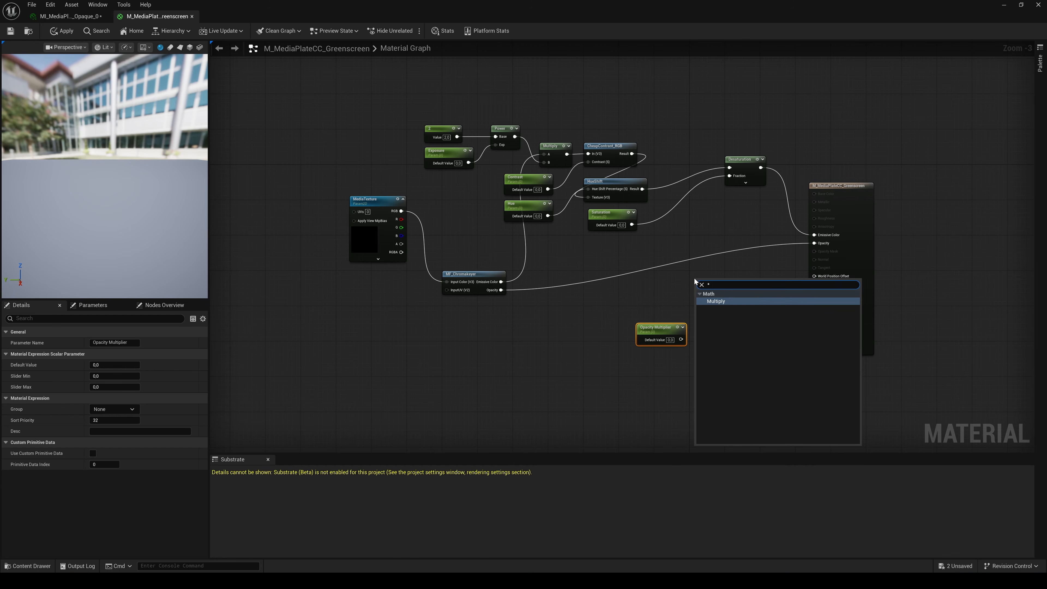
left_click(717, 301)
left_click_drag(646, 331, 619, 336)
left_click_drag(502, 290, 698, 287)
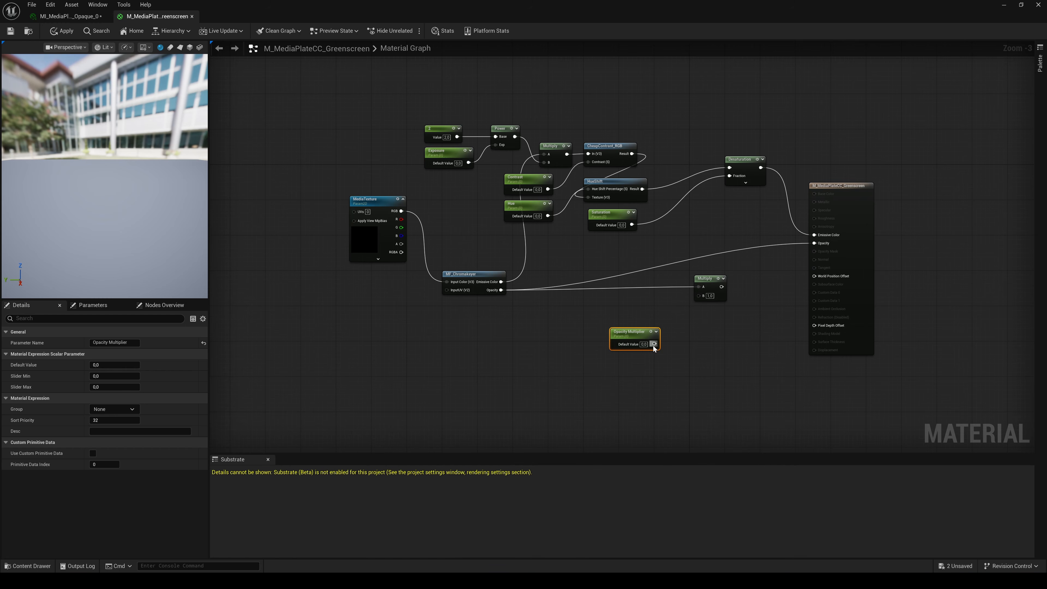
left_click_drag(654, 344, 817, 245)
Step: Set the Opacity Multiplier parameter's default value to 1 and apply the material changes
double_click(629, 331)
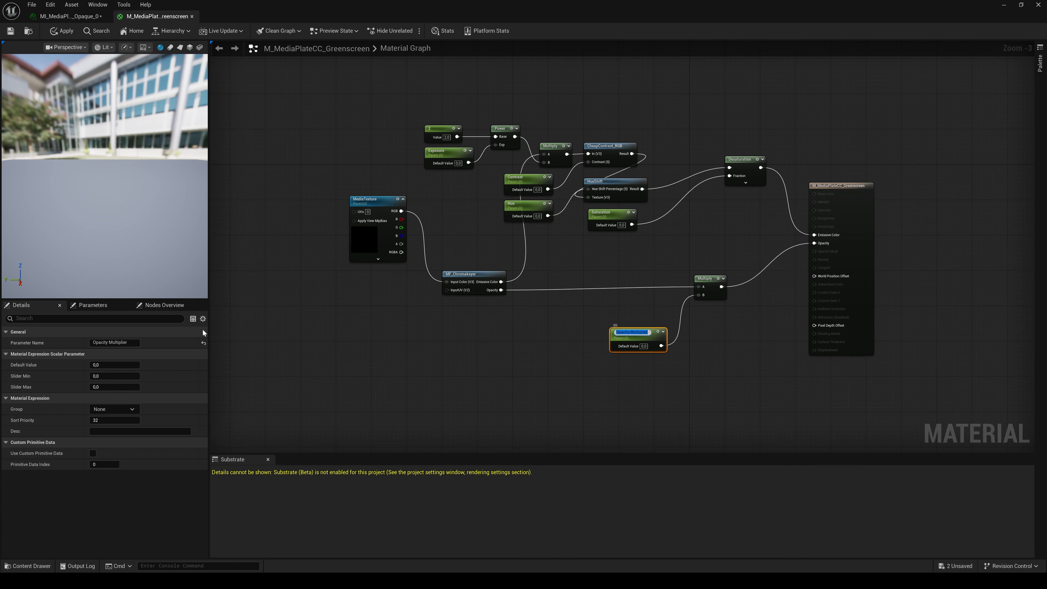
left_click(115, 365)
type("1")
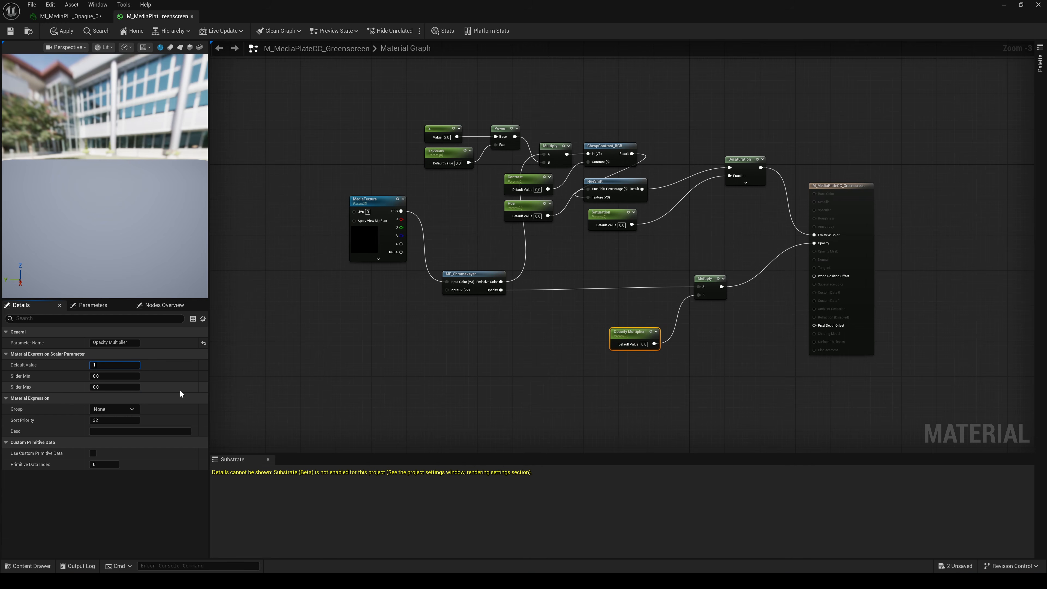
key("Return")
left_click(248, 144)
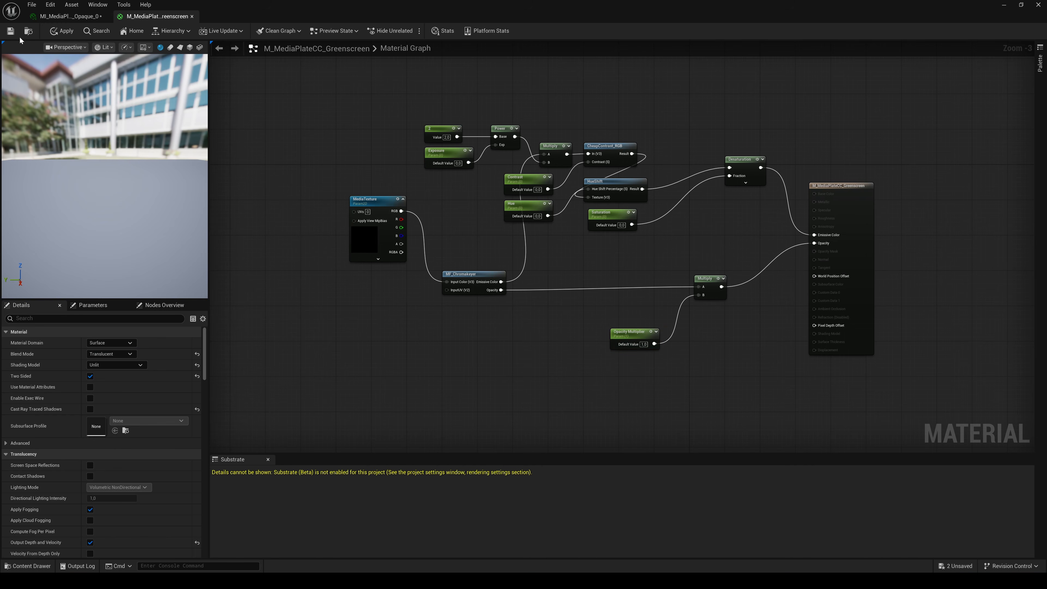
left_click(62, 31)
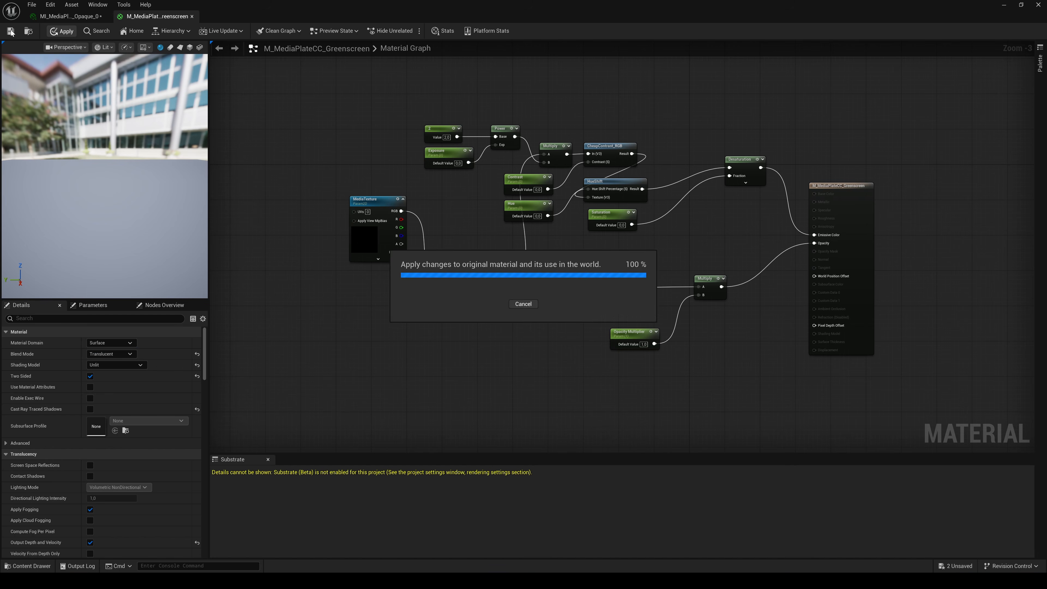
Step: Close the parent material and override Opacity Multiplier in the shadow material instance with a value of 0.001
left_click(191, 16)
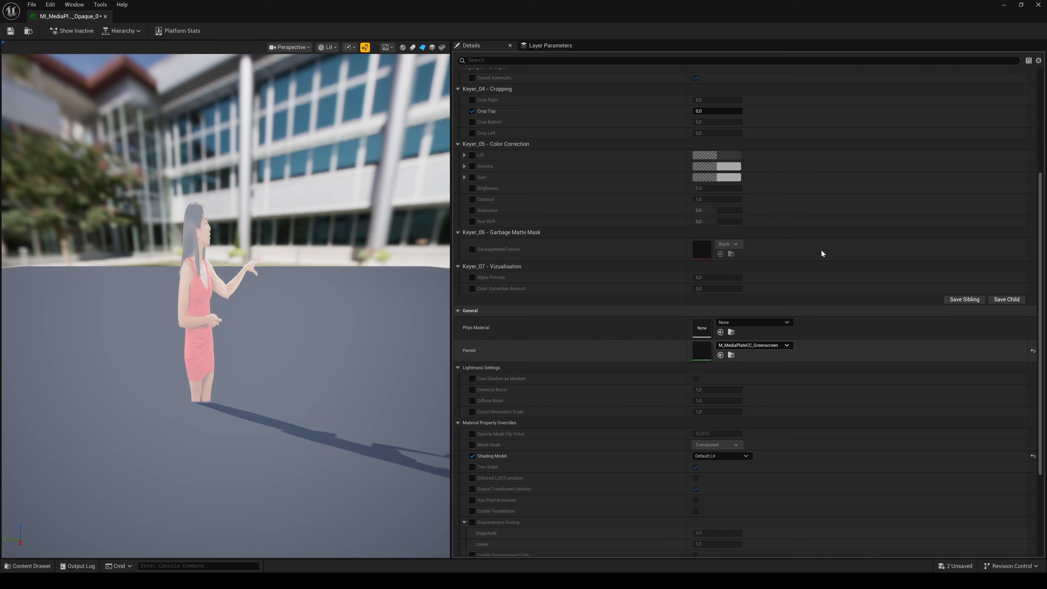
left_click(1039, 138)
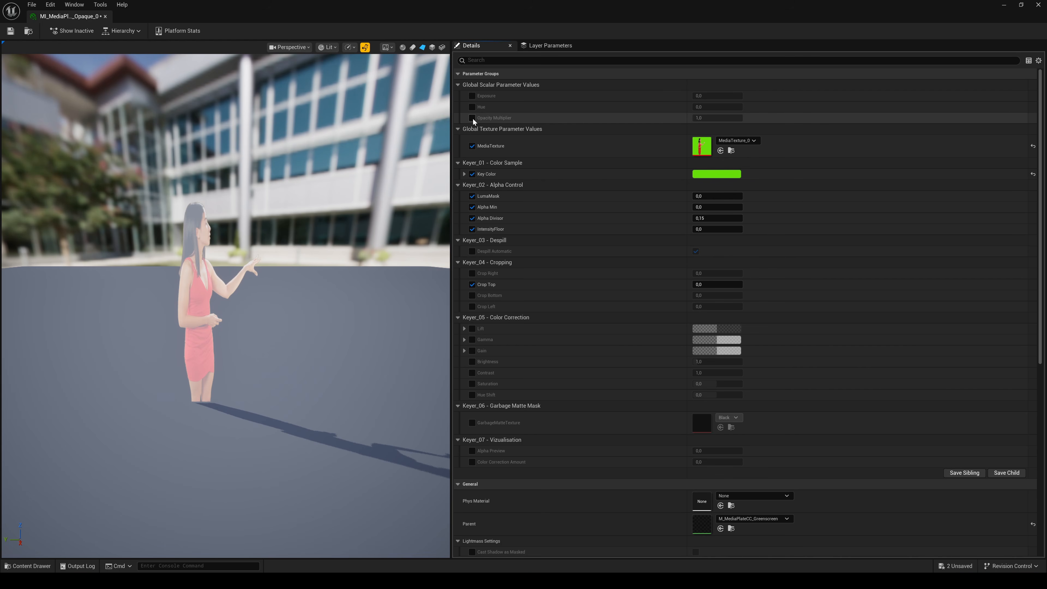
left_click(700, 118)
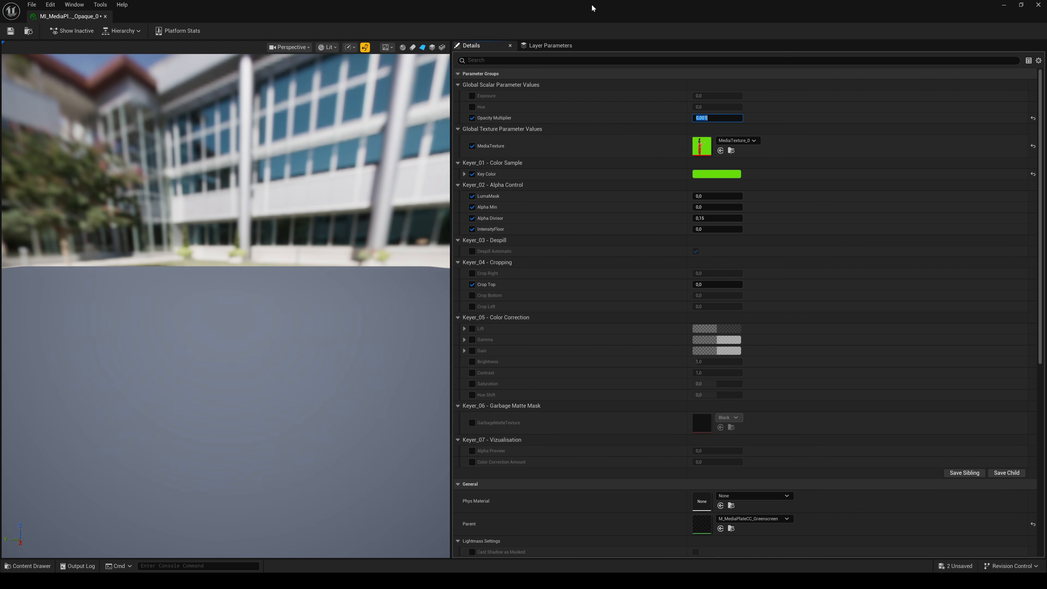
Step: Override the instance's Opacity Mask Clip Value with 0.001, then save the material instance and close its editor
left_click_drag(592, 7, 710, 78)
left_click_drag(991, 203, 996, 431)
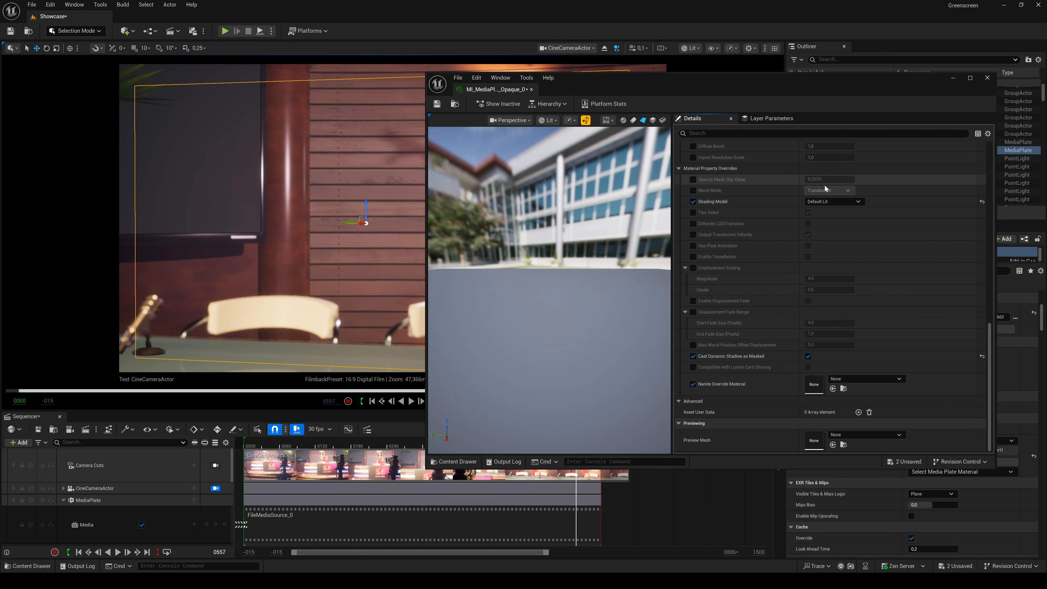
left_click(693, 180)
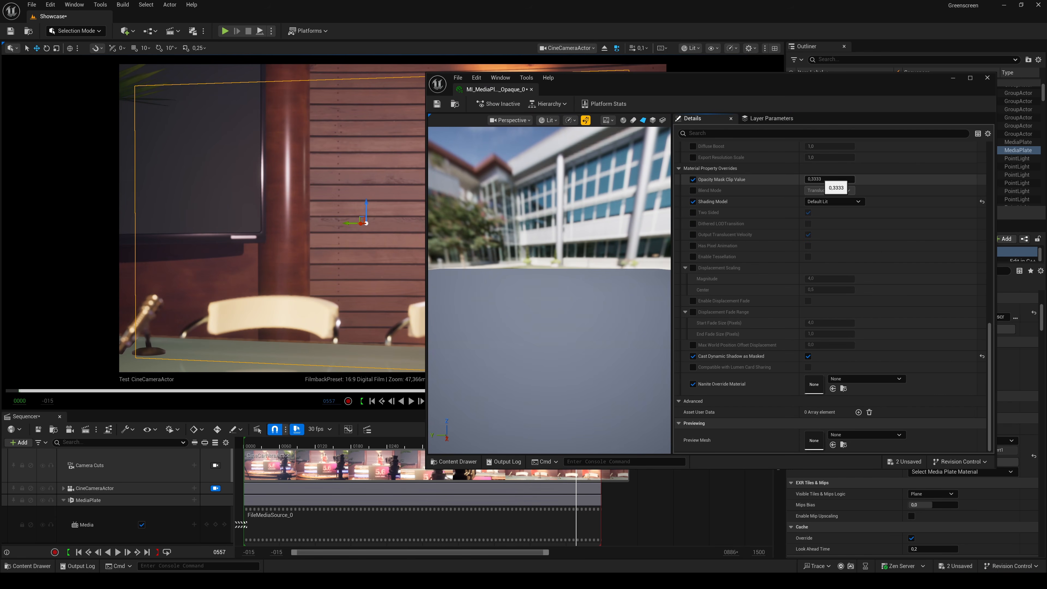
left_click_drag(771, 98, 714, 160)
left_click(773, 243)
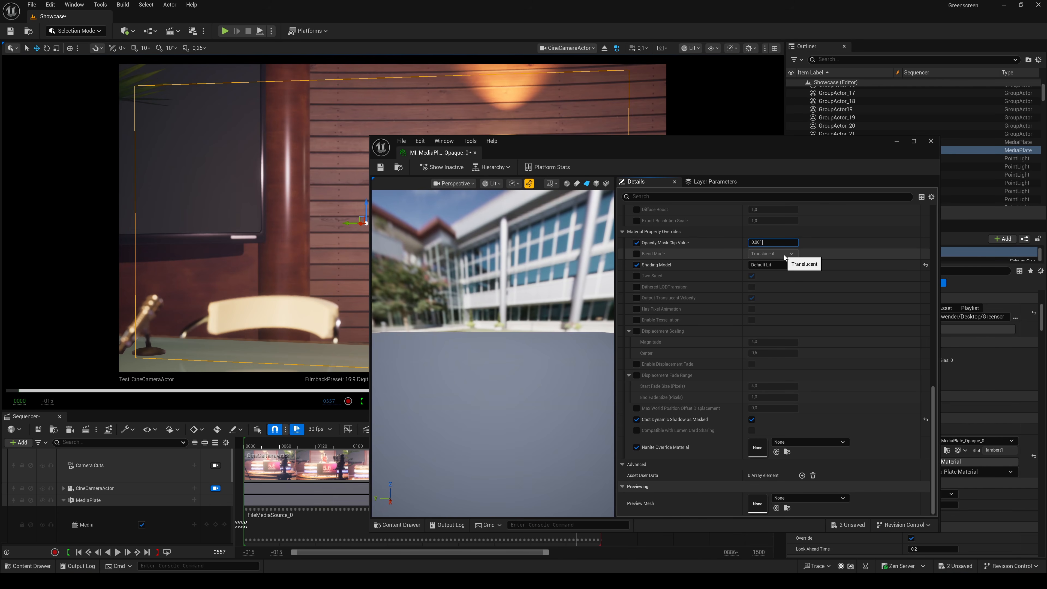
type("0,001")
key("Return")
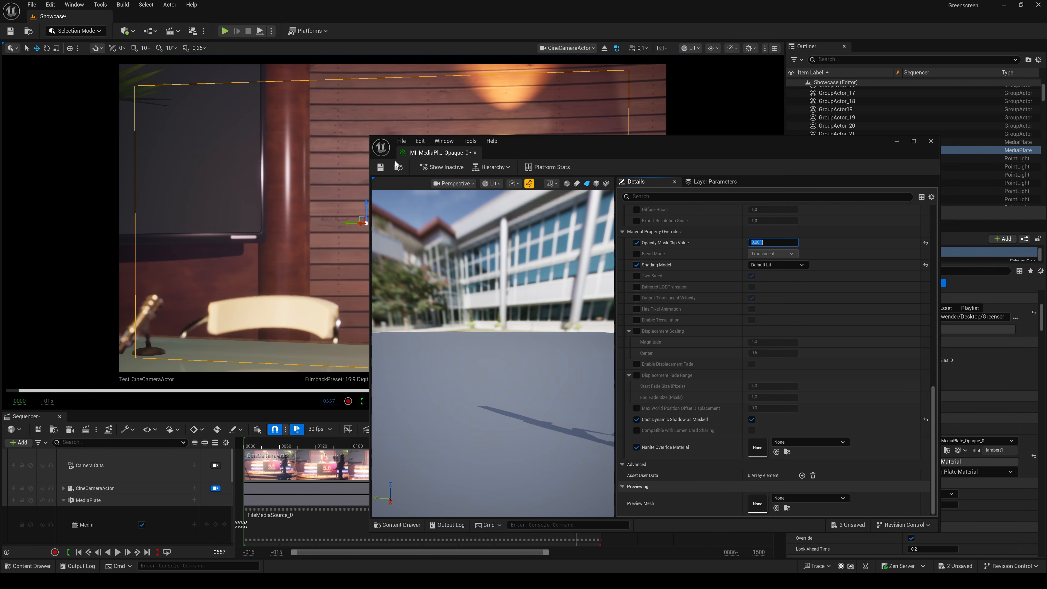
left_click(380, 166)
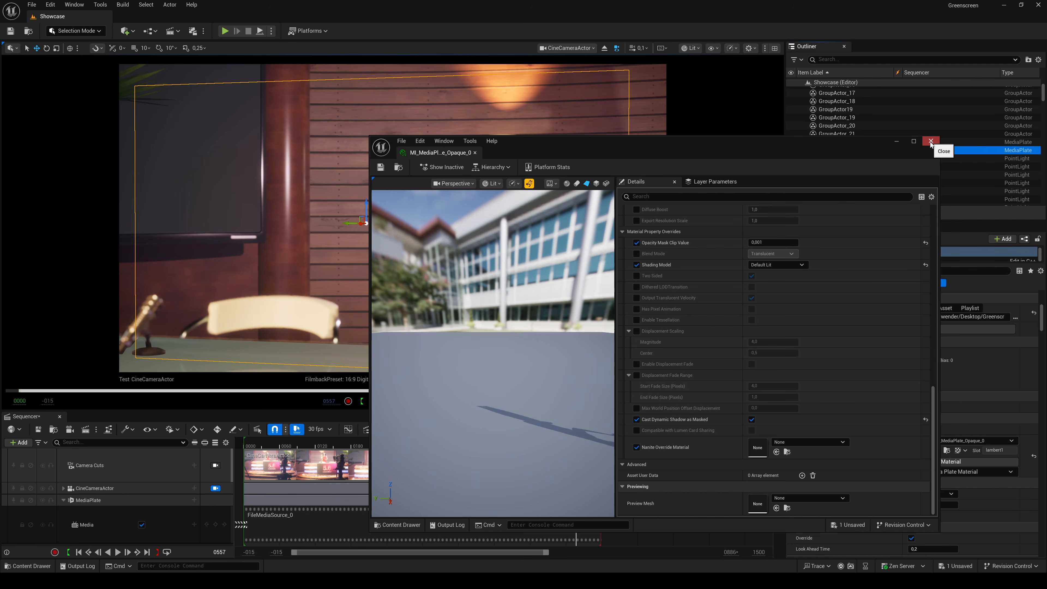
left_click(930, 141)
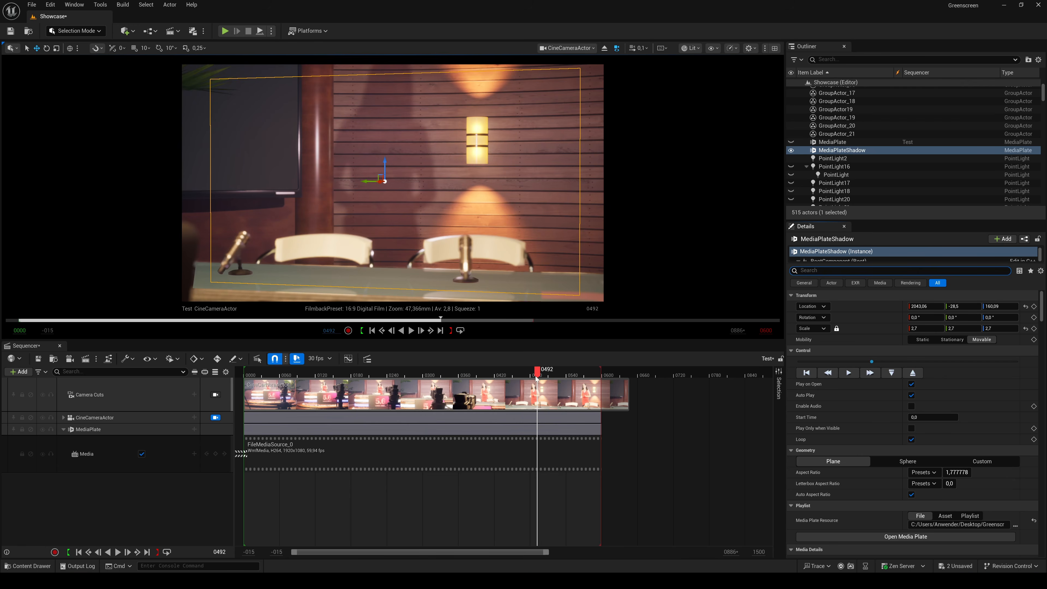
Step: Add the MediaPlateShadow actor to the sequence with its autoplay disabled, and scrub the timeline to frame 535
mouse_move(538, 373)
left_mouse_down()
mouse_move(473, 376)
mouse_move(527, 375)
left_mouse_up()
left_click_drag(831, 155, 88, 504)
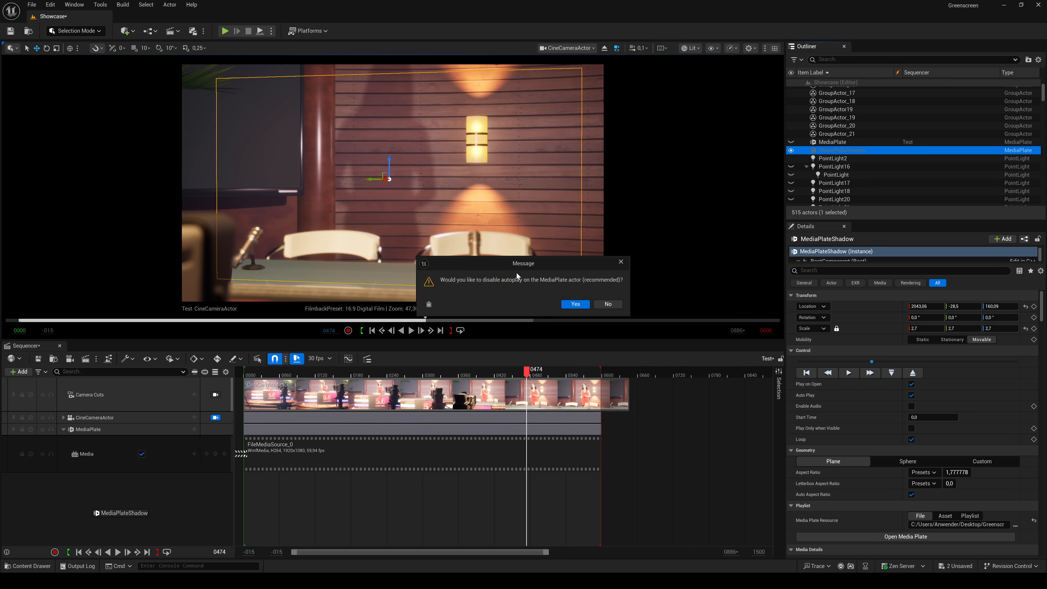
left_click(573, 307)
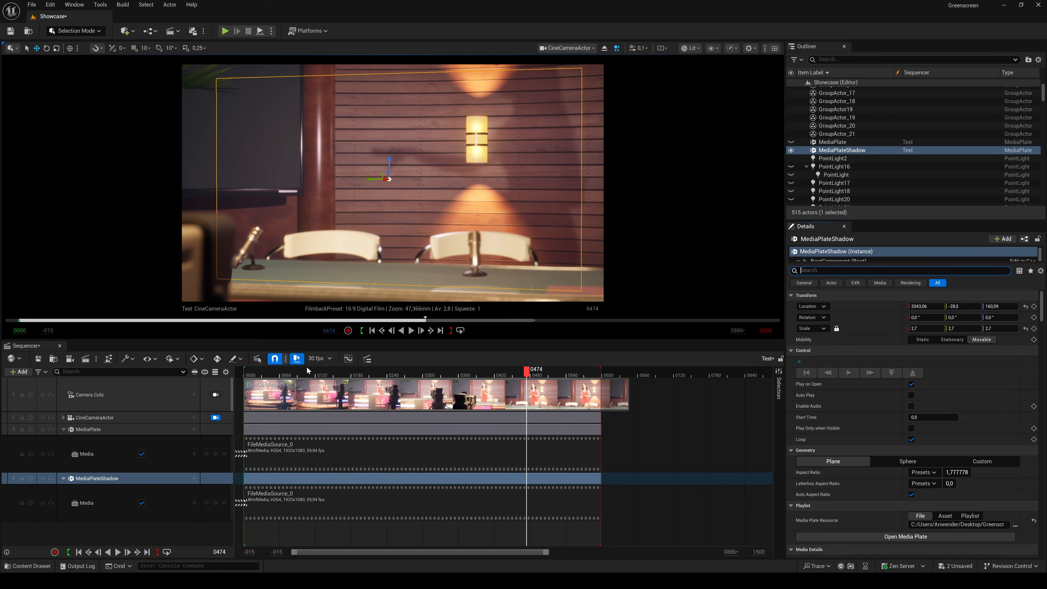
left_click_drag(289, 375, 563, 375)
Step: Select PointLight2 and adjust its Attenuation Radius to about 1352
left_click(832, 159)
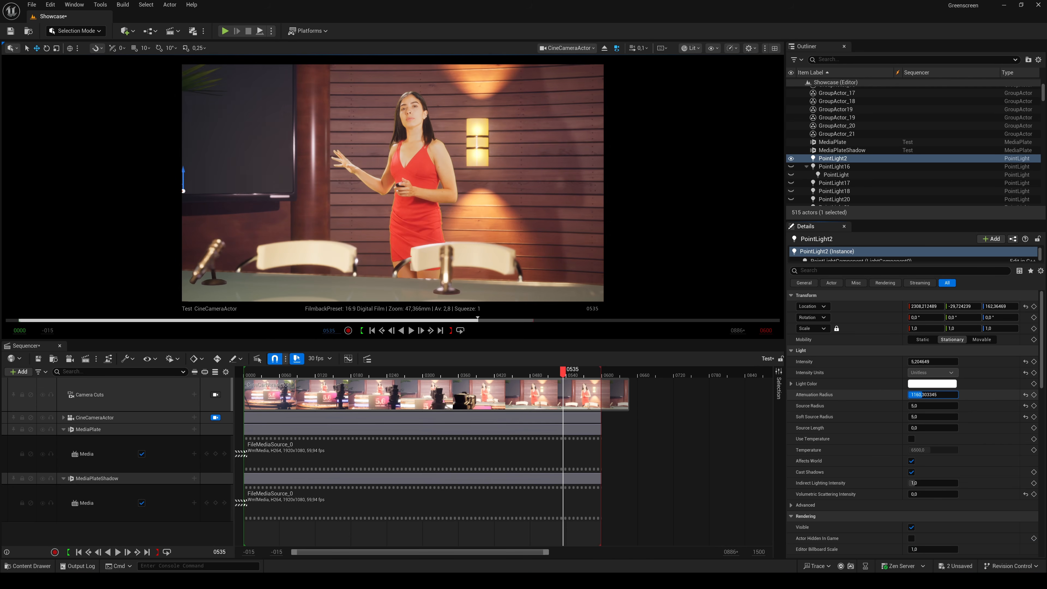
left_click_drag(933, 395, 927, 395)
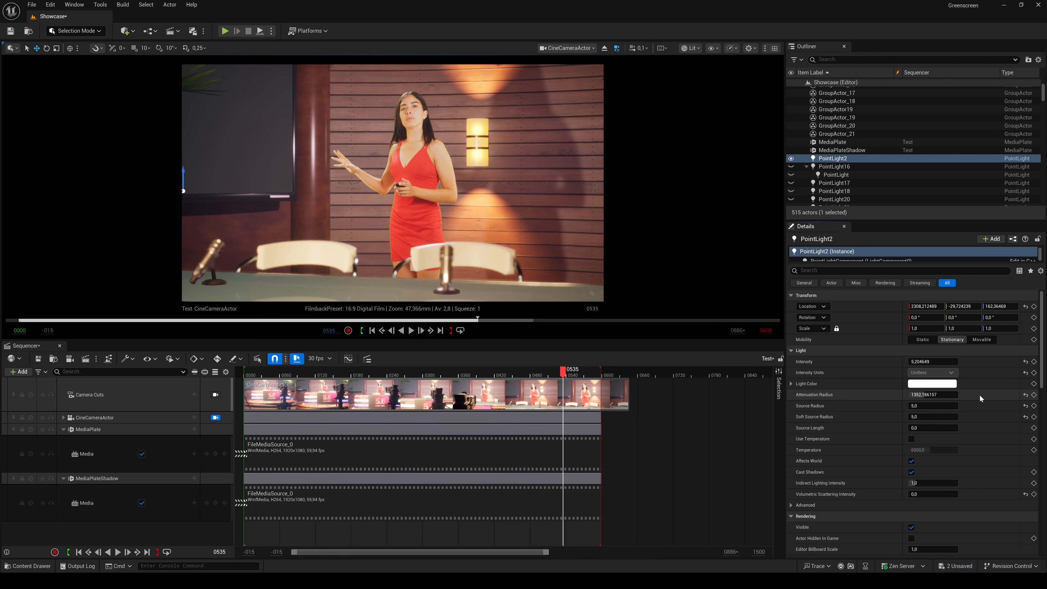